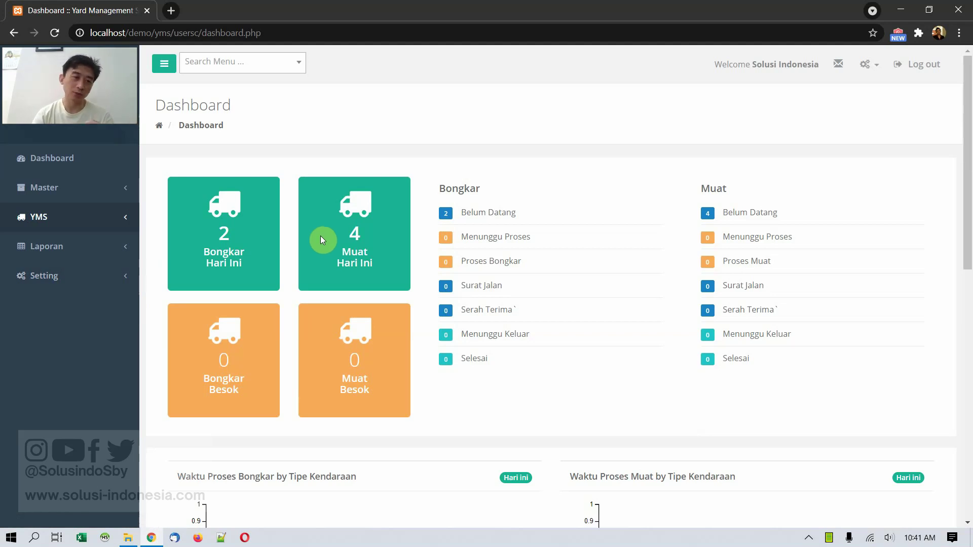
- View the Pesan booking list in the YMS module, and open the Kedatangan page
{"action": "left_click", "coordinate": [93, 223]}
{"action": "left_click", "coordinate": [57, 265]}
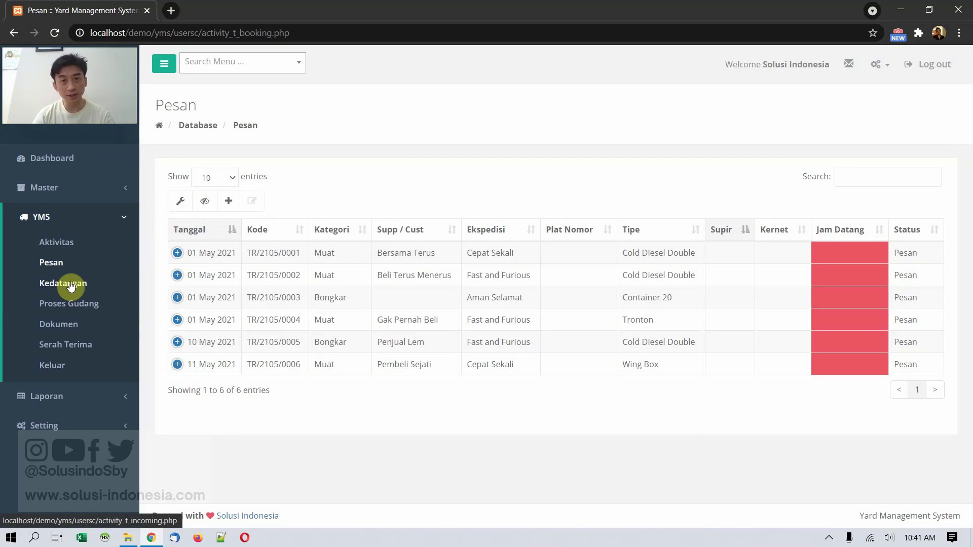
{"action": "left_click", "coordinate": [71, 286]}
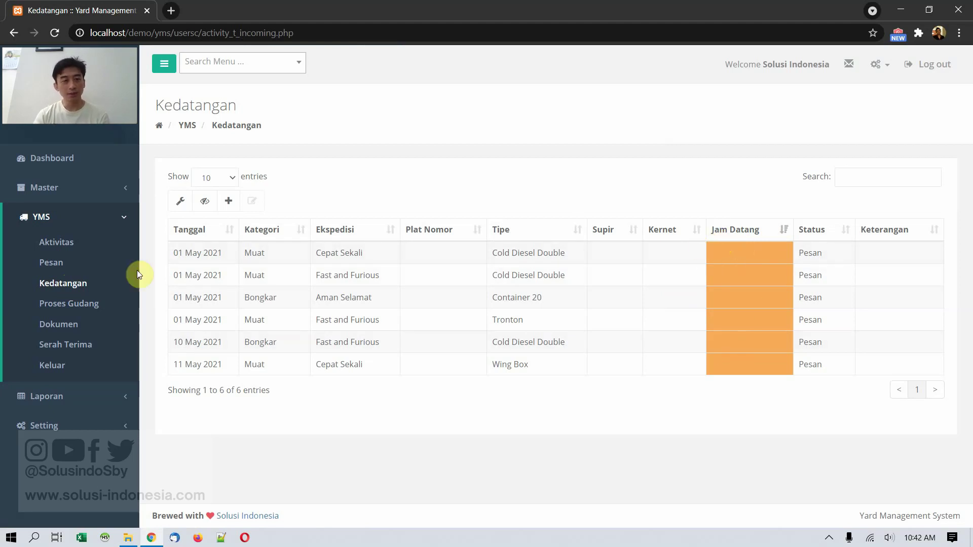
- Open the Pesan list in a separate browser tab and return to the Kedatangan page
{"action": "middle_click", "coordinate": [62, 267]}
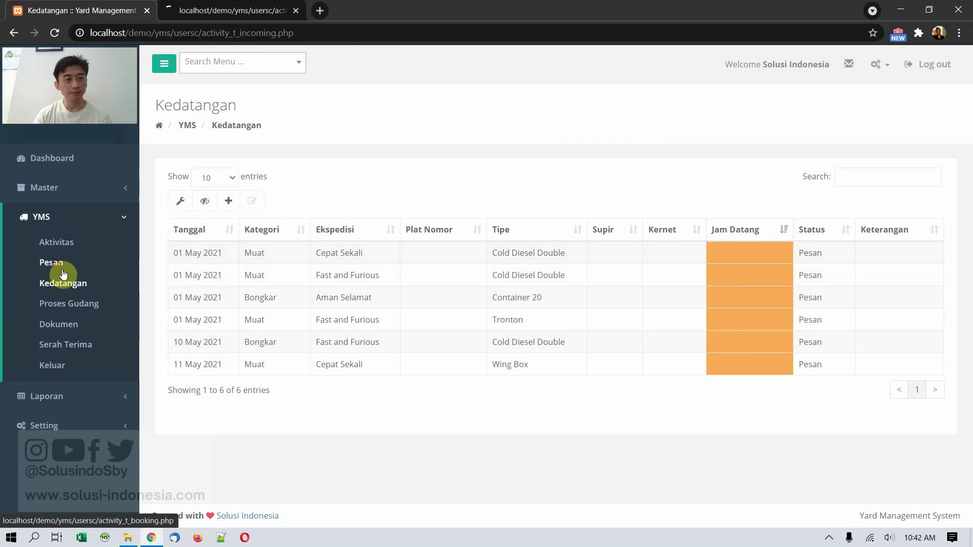
{"action": "left_click", "coordinate": [262, 10]}
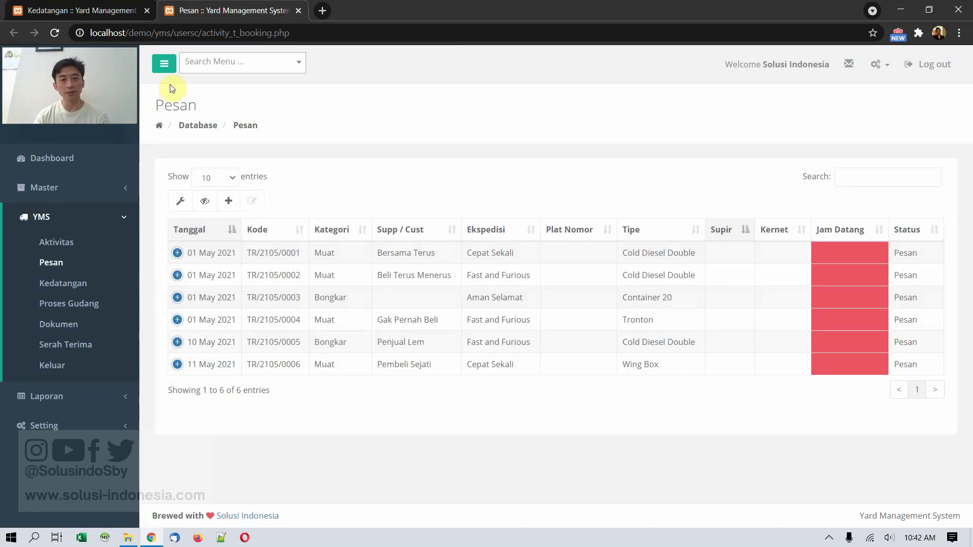
{"action": "left_click", "coordinate": [72, 7]}
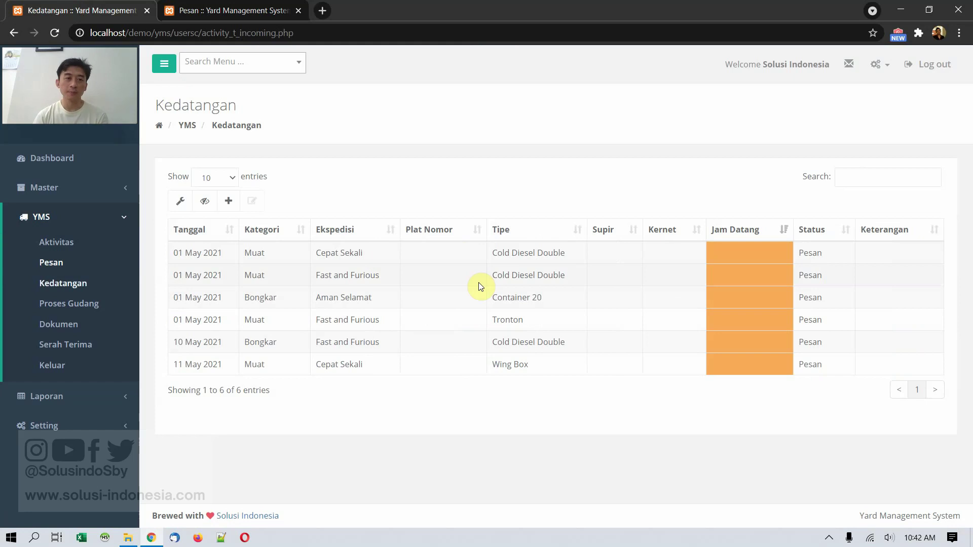
{"action": "left_click", "coordinate": [474, 255]}
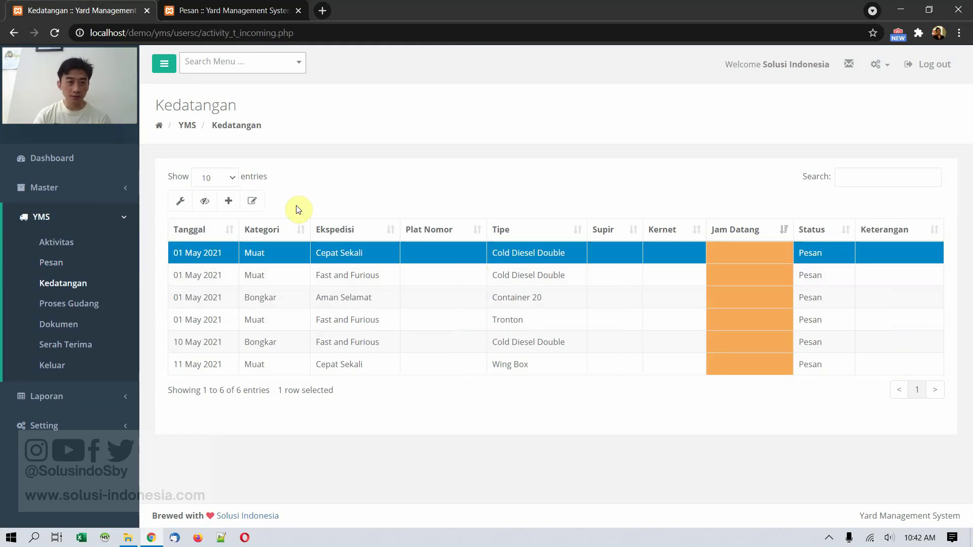
{"action": "left_click", "coordinate": [252, 201]}
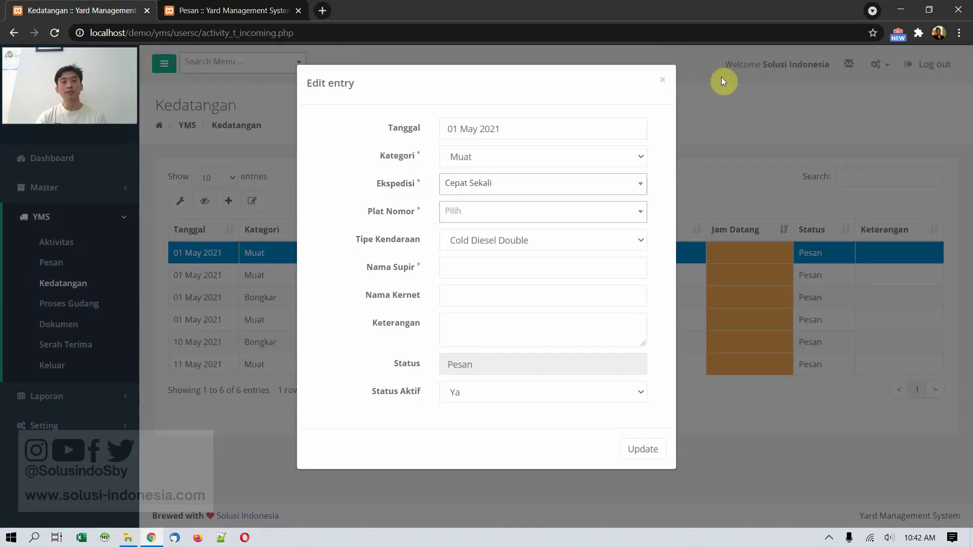
{"action": "left_click", "coordinate": [662, 82]}
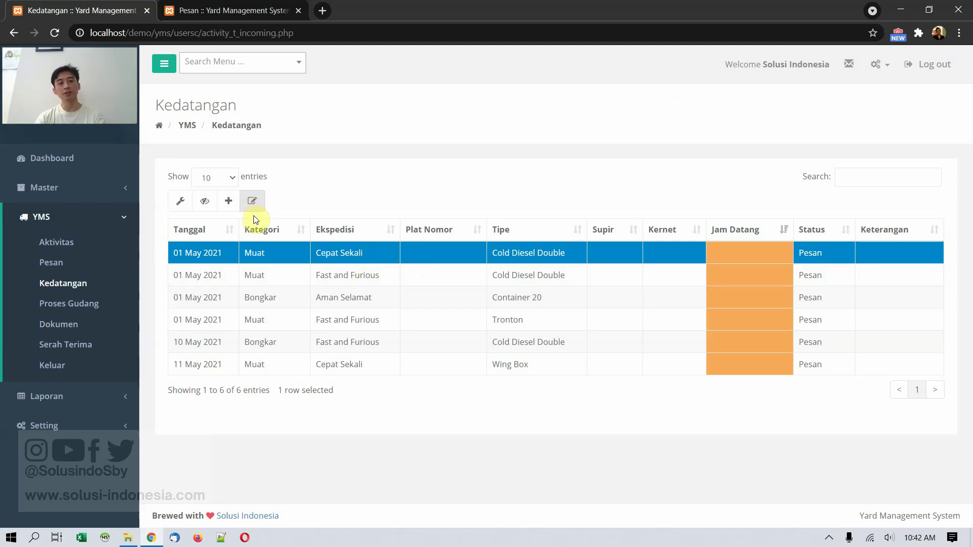
{"action": "left_click", "coordinate": [340, 275]}
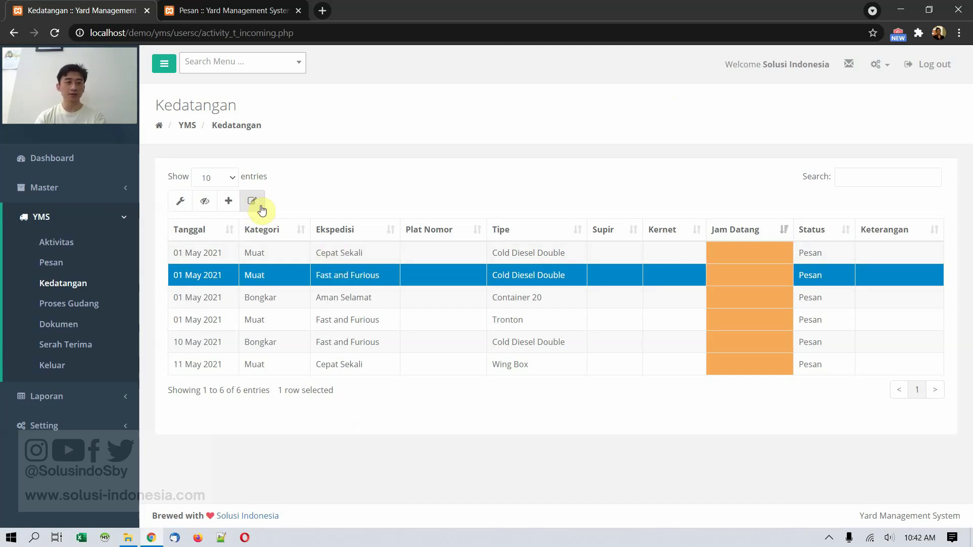
{"action": "left_click", "coordinate": [345, 258]}
{"action": "left_click", "coordinate": [252, 201]}
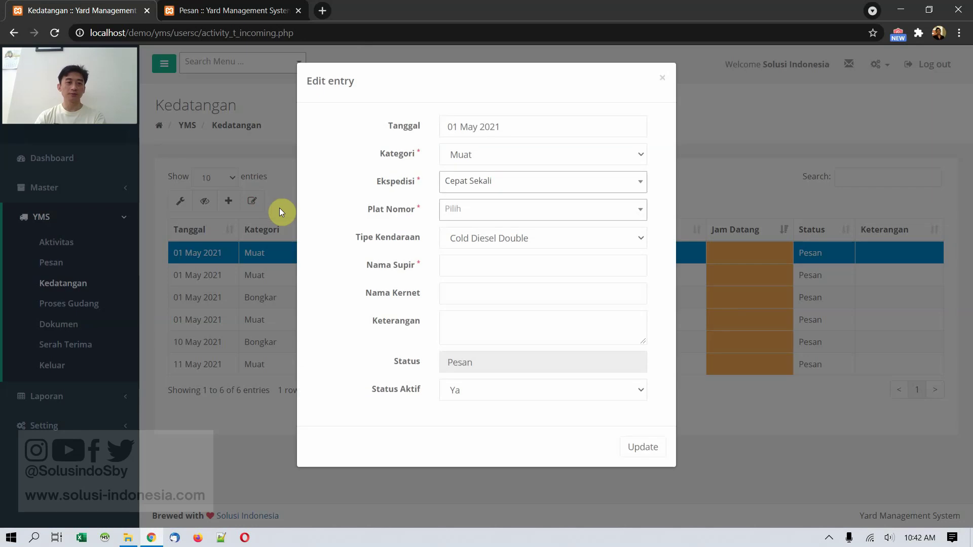
{"action": "left_click", "coordinate": [591, 212]}
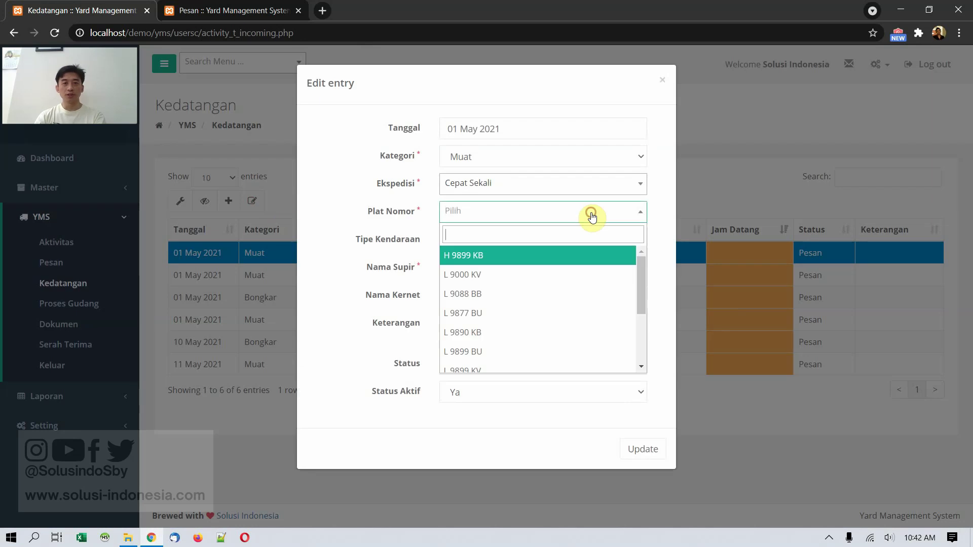
{"action": "scroll", "coordinate": [546, 278], "scroll_direction": "down", "scroll_amount": 3}
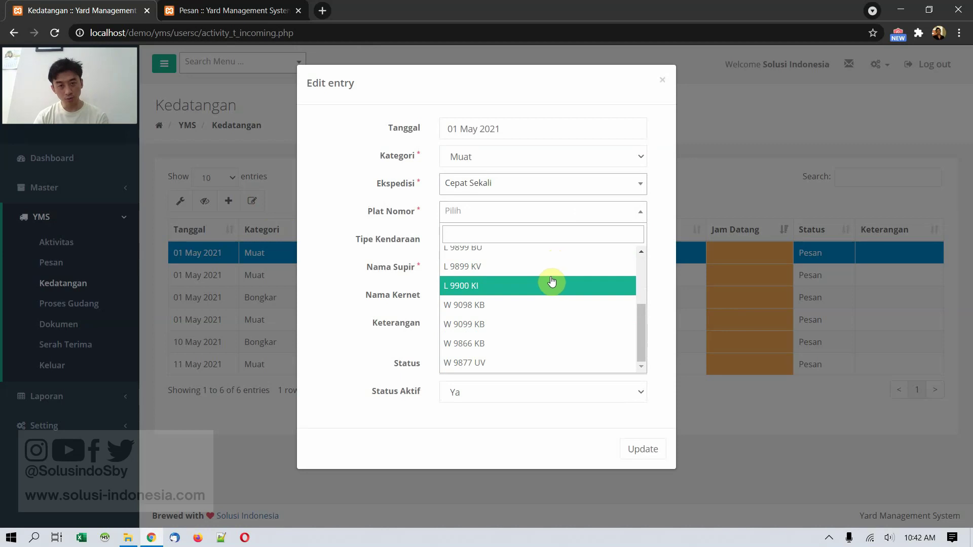
{"action": "type", "text": "L"}
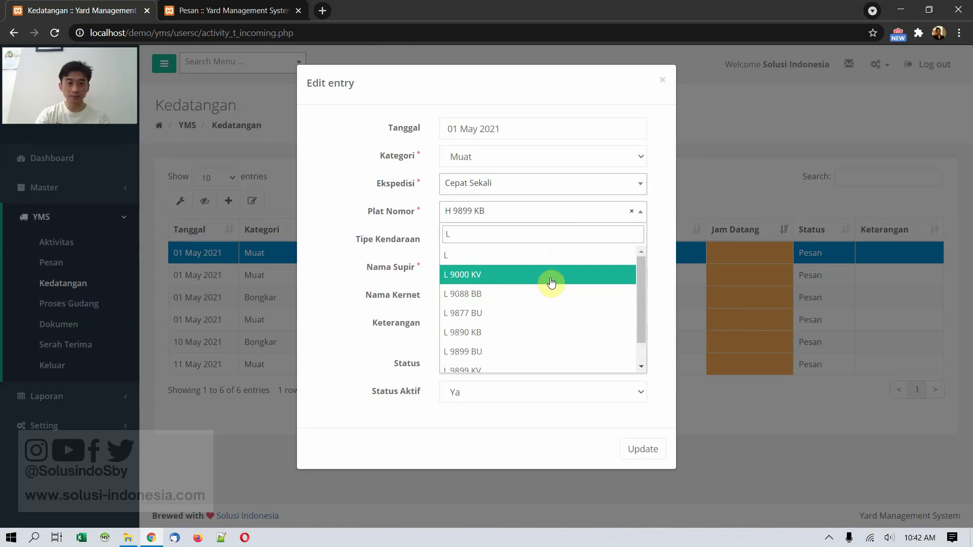
{"action": "type", "text": " 98"}
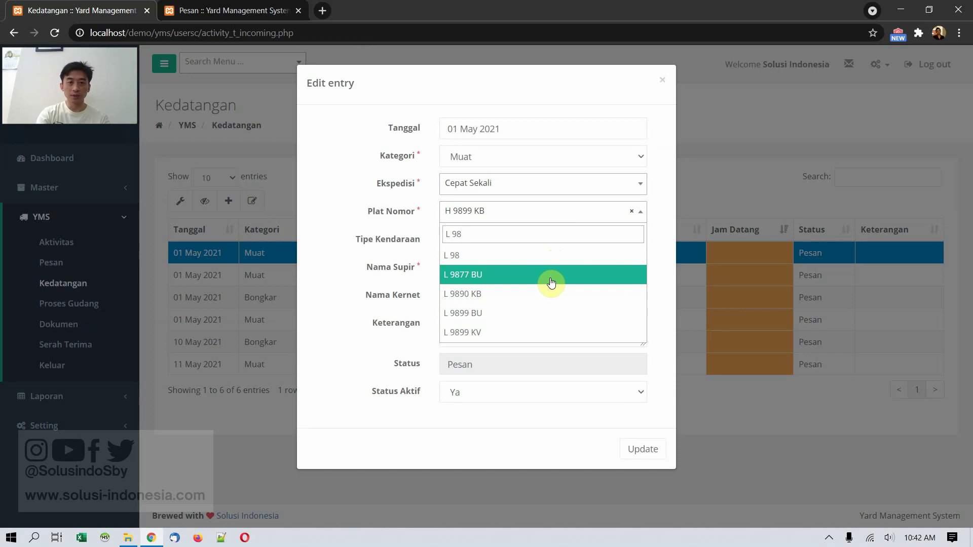
{"action": "type", "text": "77"}
{"action": "left_click", "coordinate": [552, 283]}
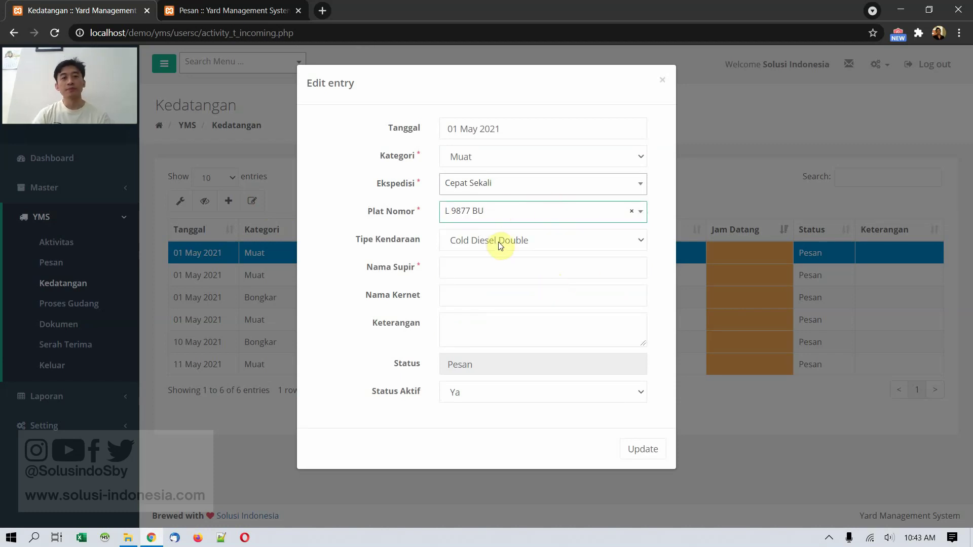
- Enter the driver's name in Nama Supir, leave Nama Kernet empty, and update the arrival entry
{"action": "left_click", "coordinate": [527, 269]}
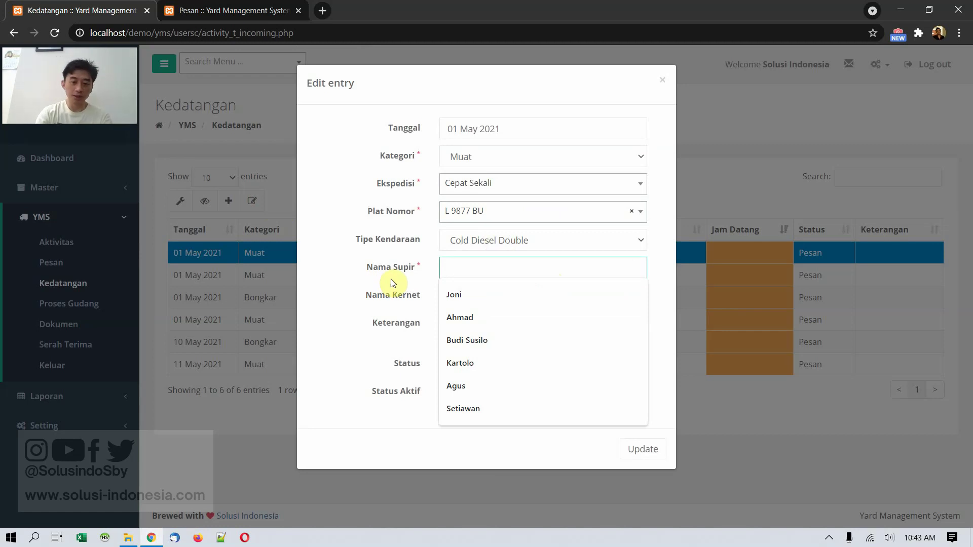
{"action": "type", "text": "Jono"}
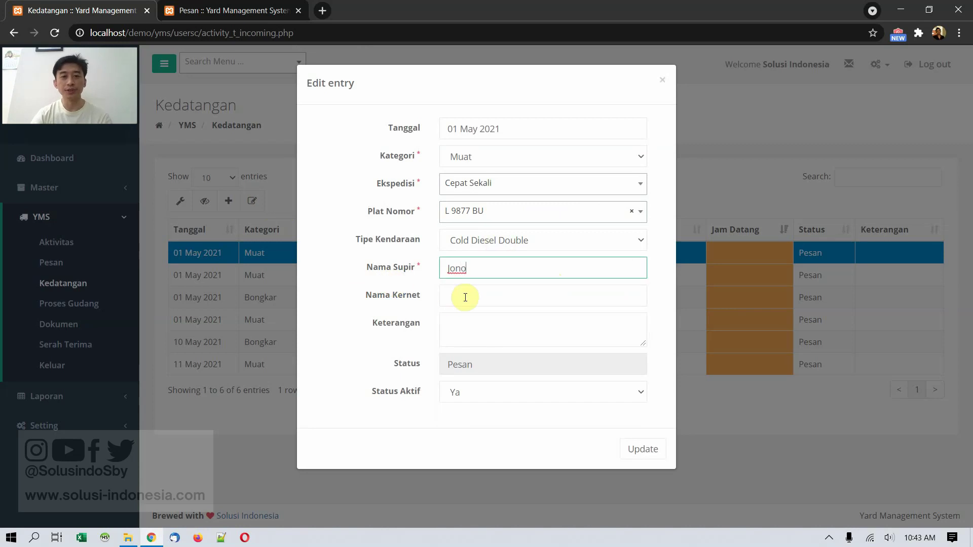
{"action": "left_click", "coordinate": [464, 296]}
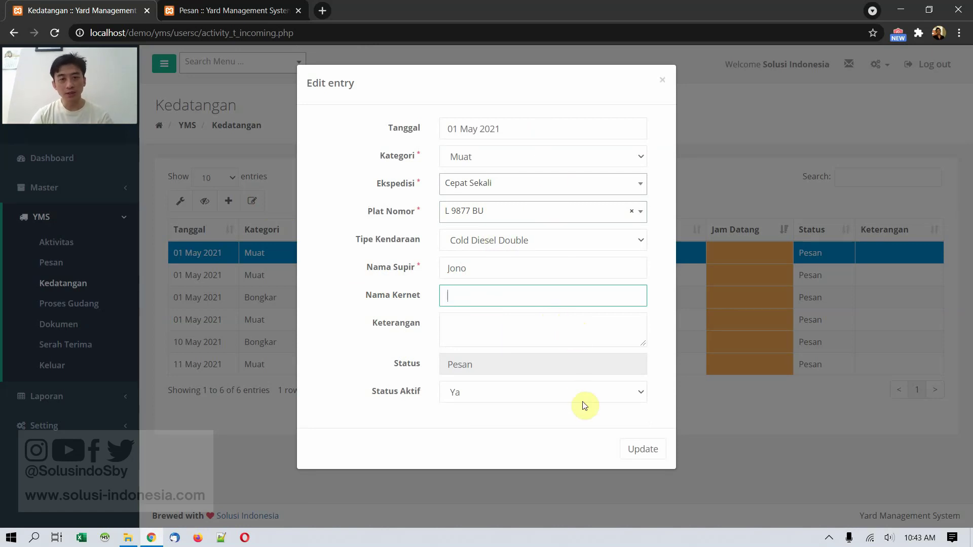
{"action": "left_click", "coordinate": [639, 451]}
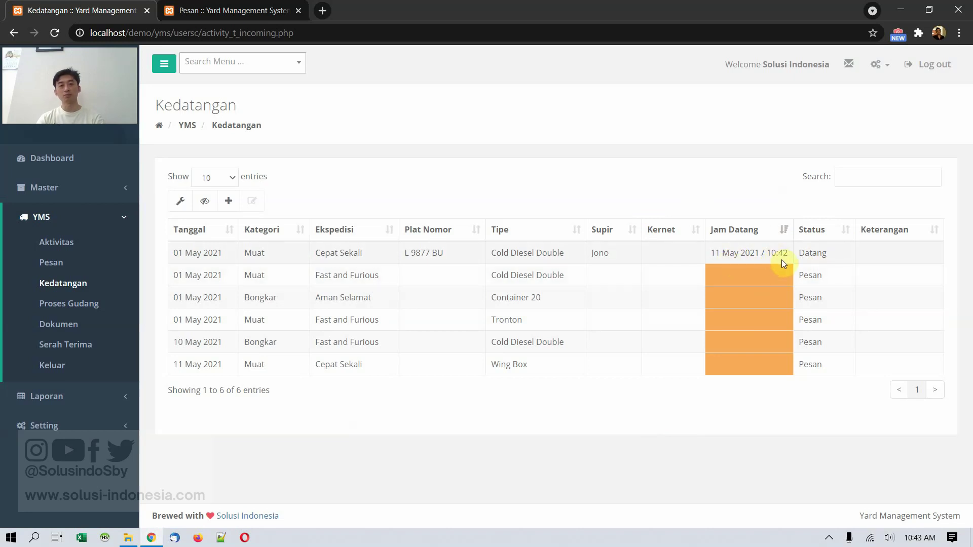
- Reload the Pesan list to check the updated booking, and return to the Kedatangan page
{"action": "left_click", "coordinate": [198, 10]}
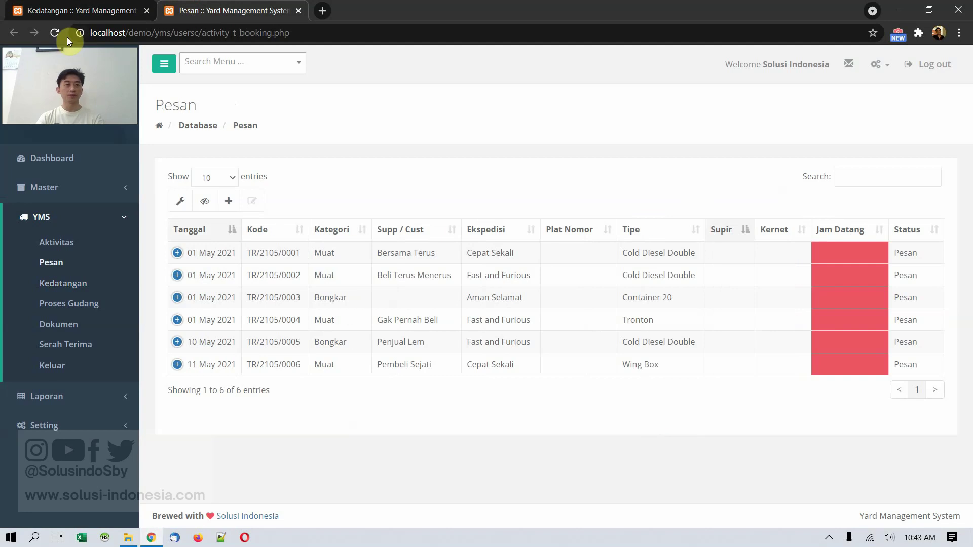
{"action": "left_click", "coordinate": [54, 33]}
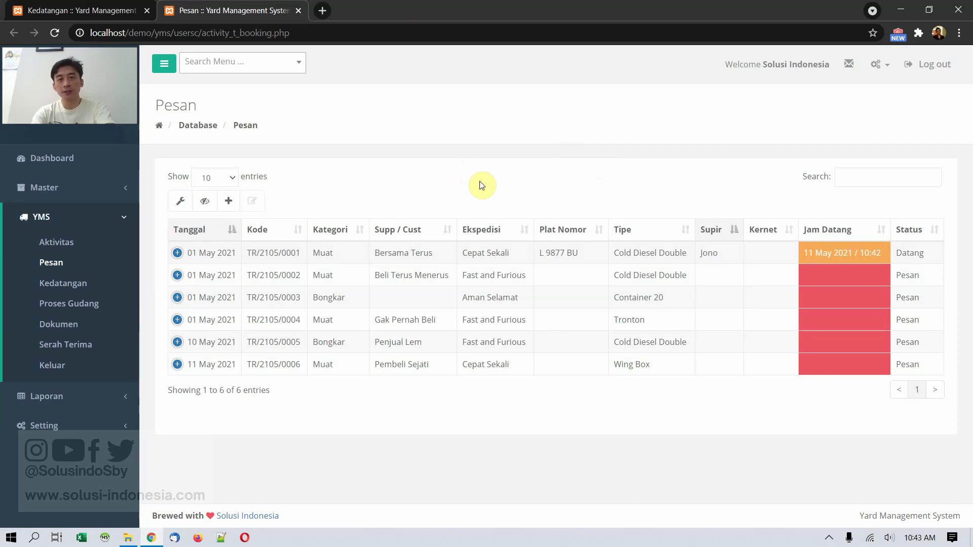
{"action": "left_click", "coordinate": [120, 9]}
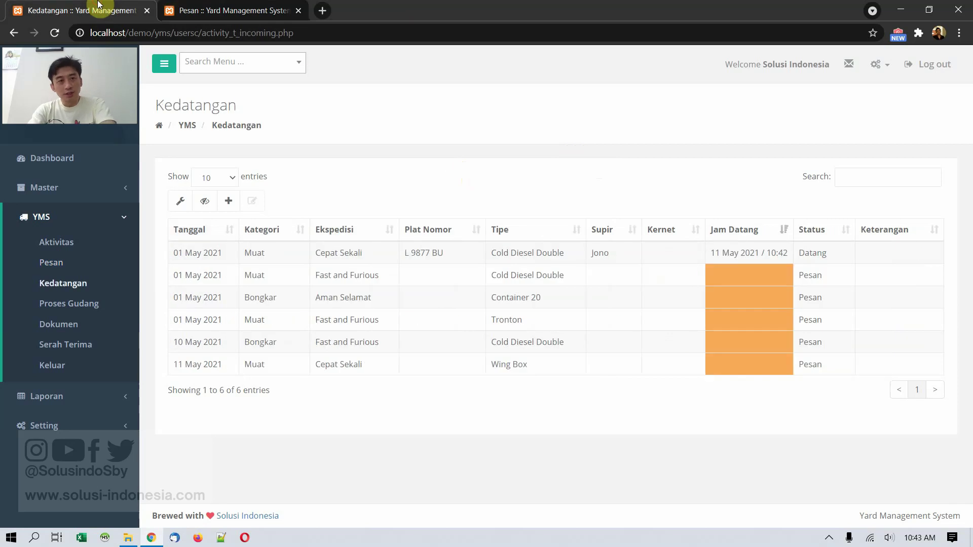
- Select the arrived Cepat Sekali truck's row, and view the Proses Gudang page in a new browser tab
{"action": "left_click", "coordinate": [732, 255]}
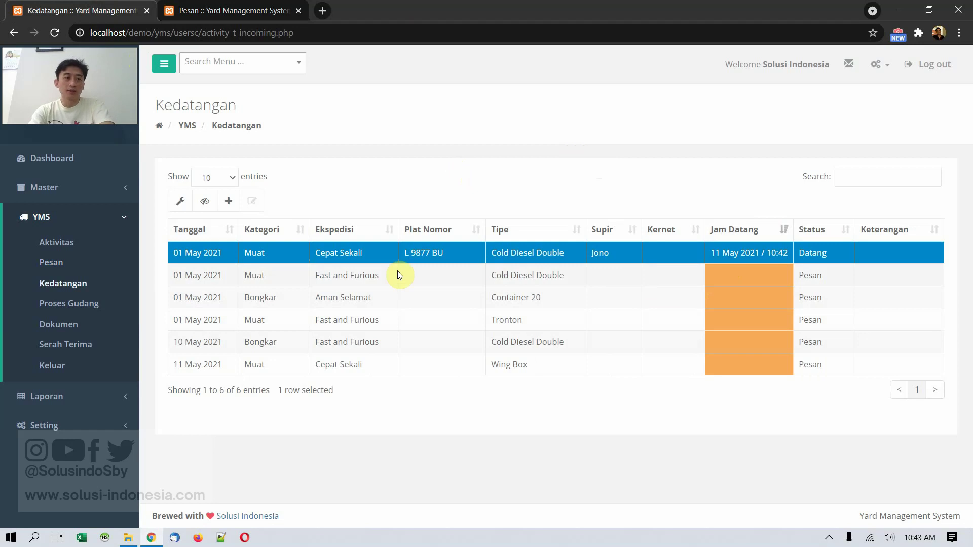
{"action": "right_click", "coordinate": [86, 307]}
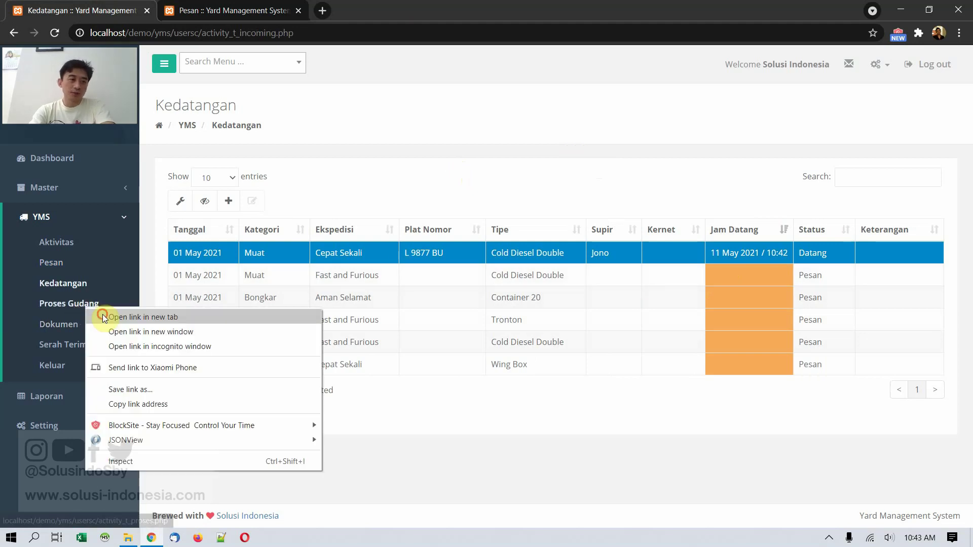
{"action": "left_click", "coordinate": [103, 317]}
{"action": "left_click", "coordinate": [428, 9]}
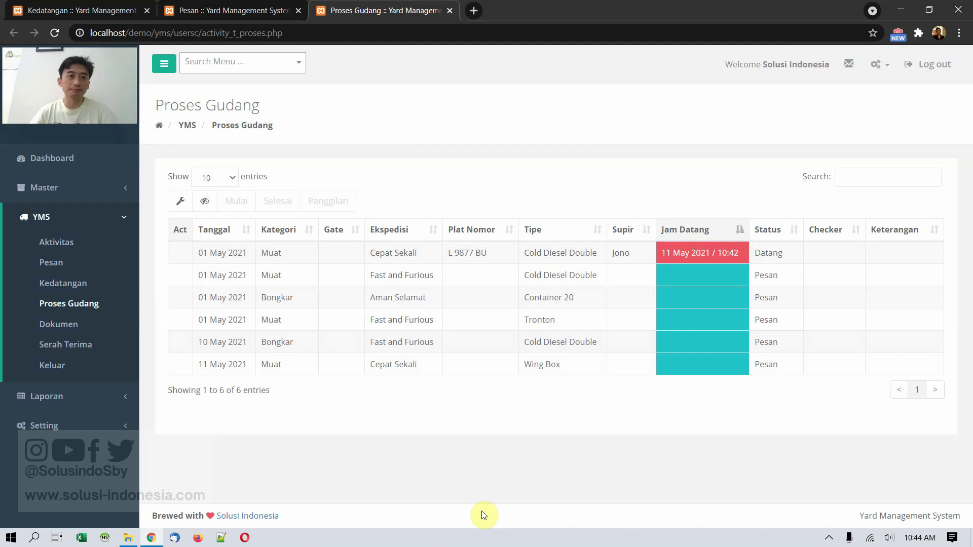
- Review the Kedatangan and Pesan lists again, ending on the Kedatangan page
{"action": "key", "text": "ctrl+1"}
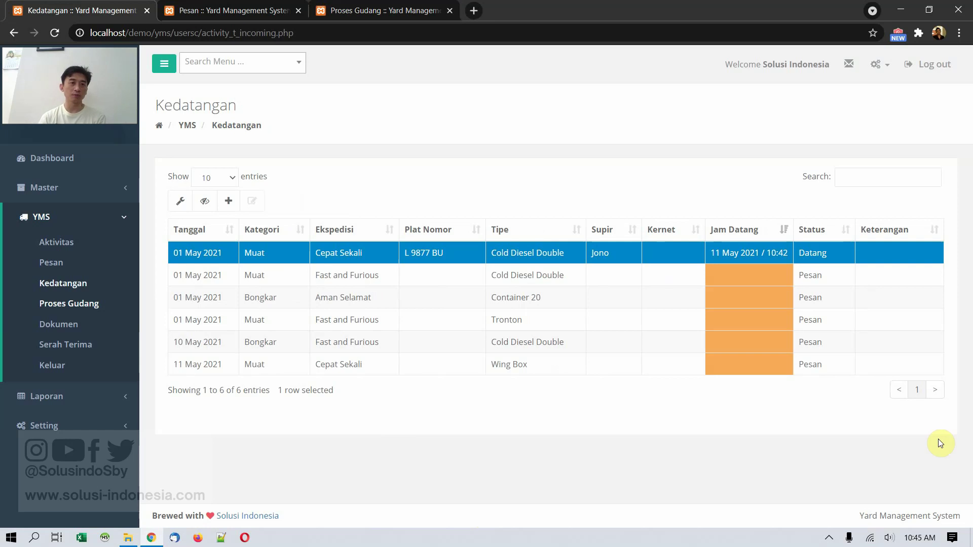
{"action": "left_click", "coordinate": [253, 10]}
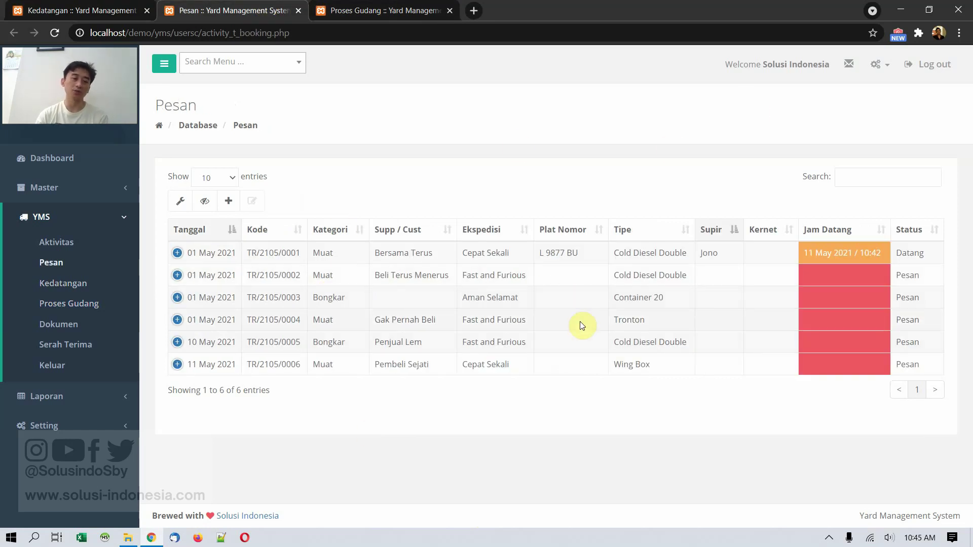
{"action": "left_click", "coordinate": [60, 9]}
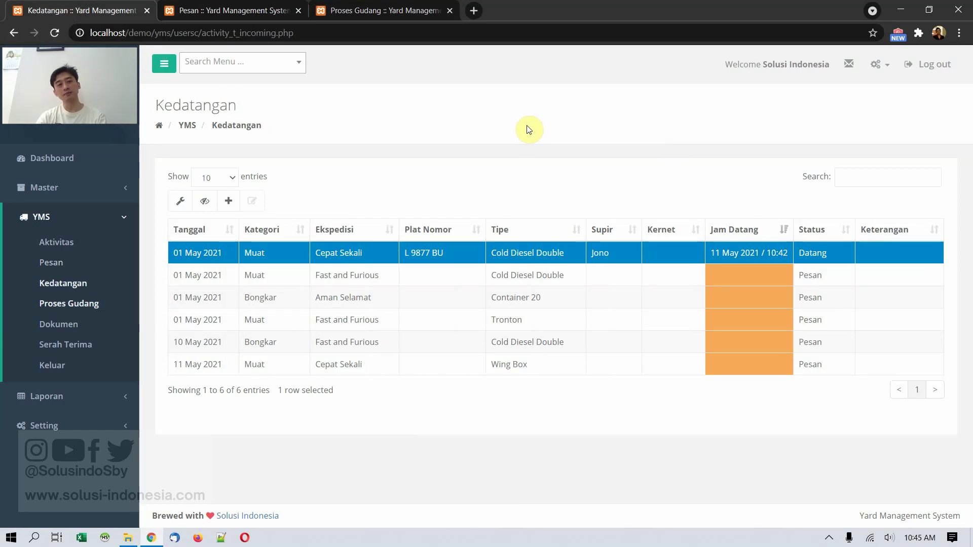
{"action": "left_click", "coordinate": [229, 202]}
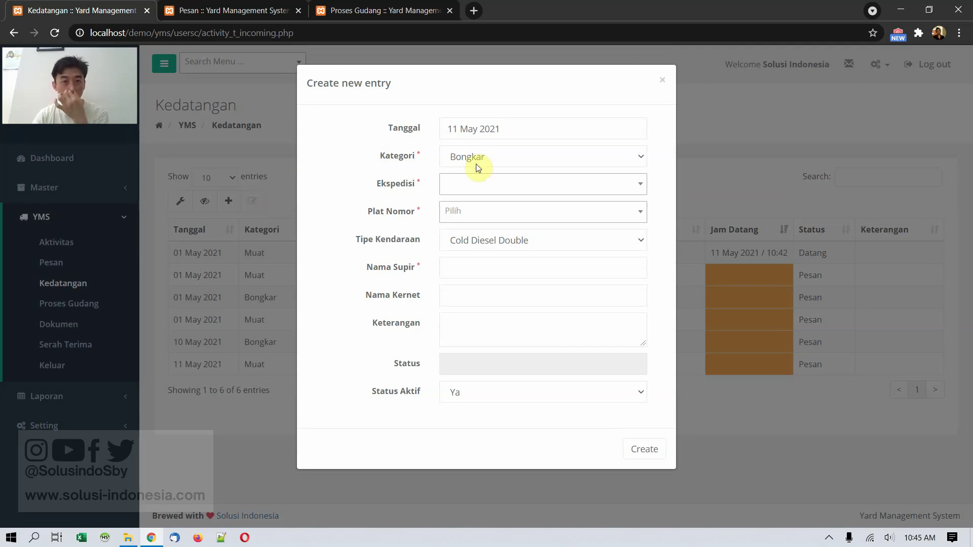
{"action": "left_click", "coordinate": [513, 187]}
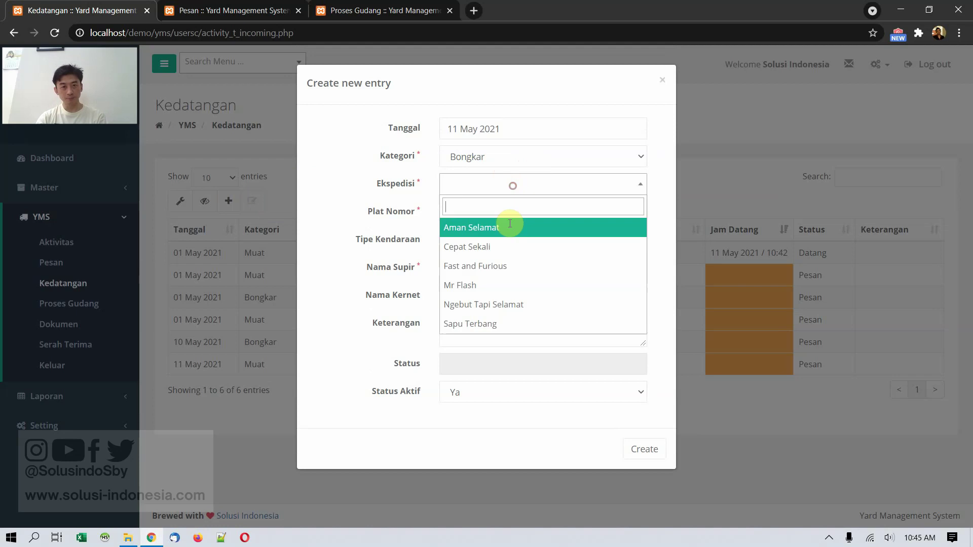
{"action": "left_click", "coordinate": [507, 245]}
{"action": "left_click", "coordinate": [513, 216]}
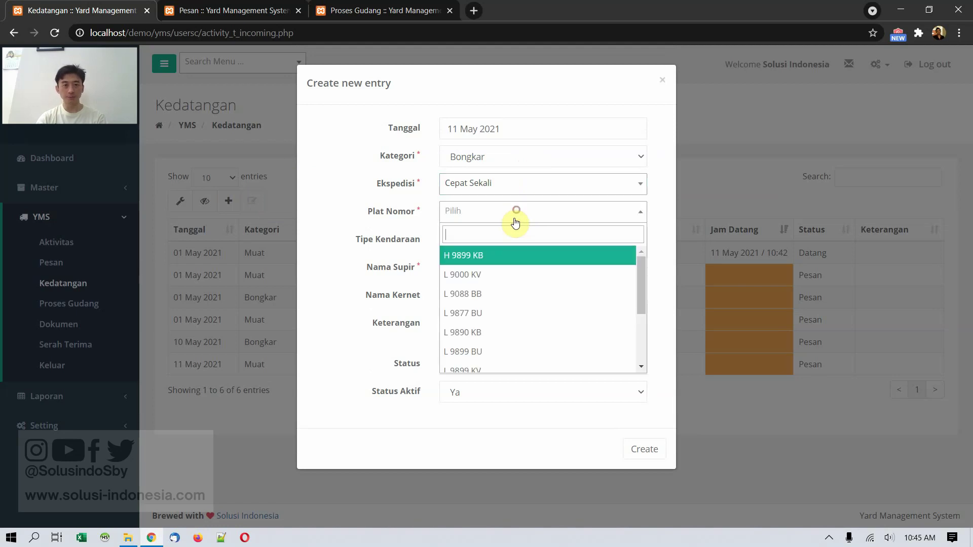
{"action": "left_click", "coordinate": [506, 274]}
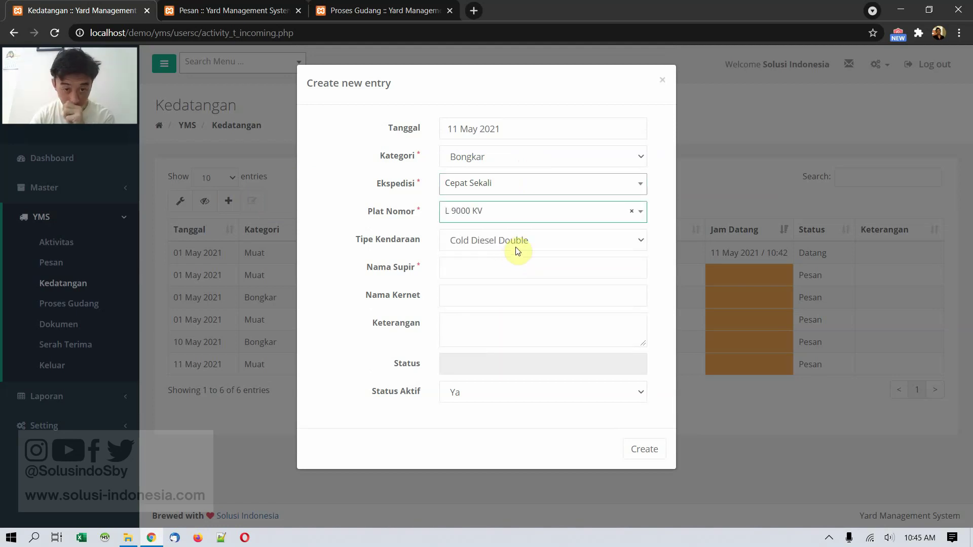
- Enter the driver's name in Nama Supir and create the new arrival entry
{"action": "left_click", "coordinate": [514, 266]}
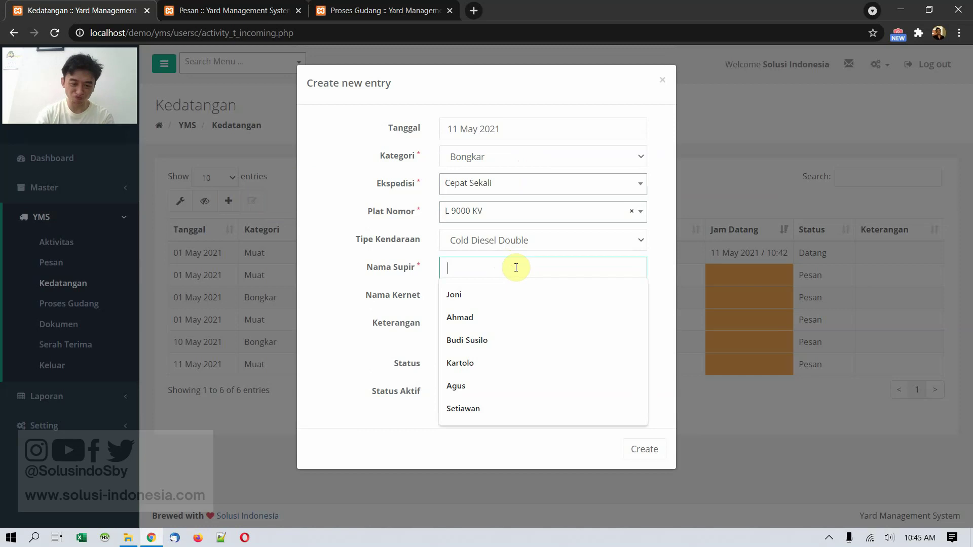
{"action": "type", "text": "Herman"}
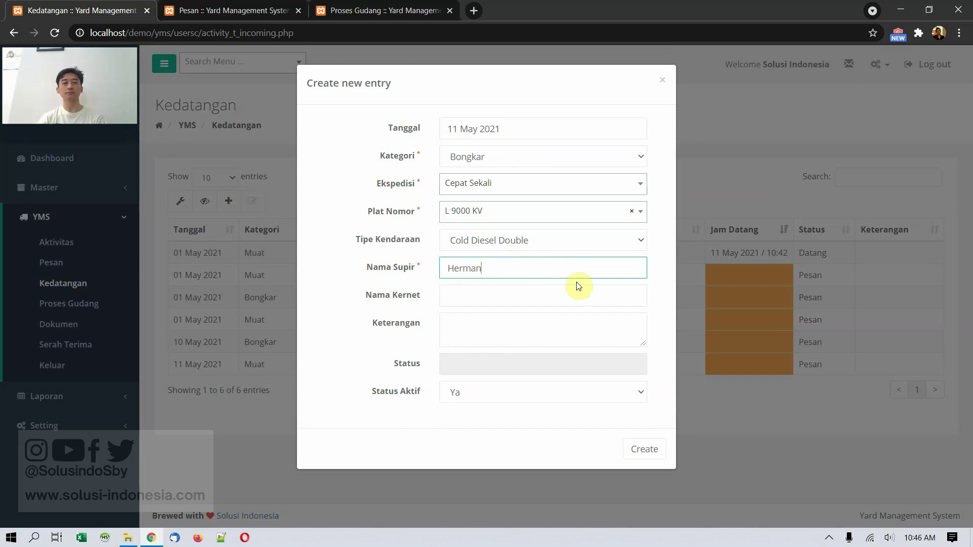
{"action": "left_click", "coordinate": [644, 456]}
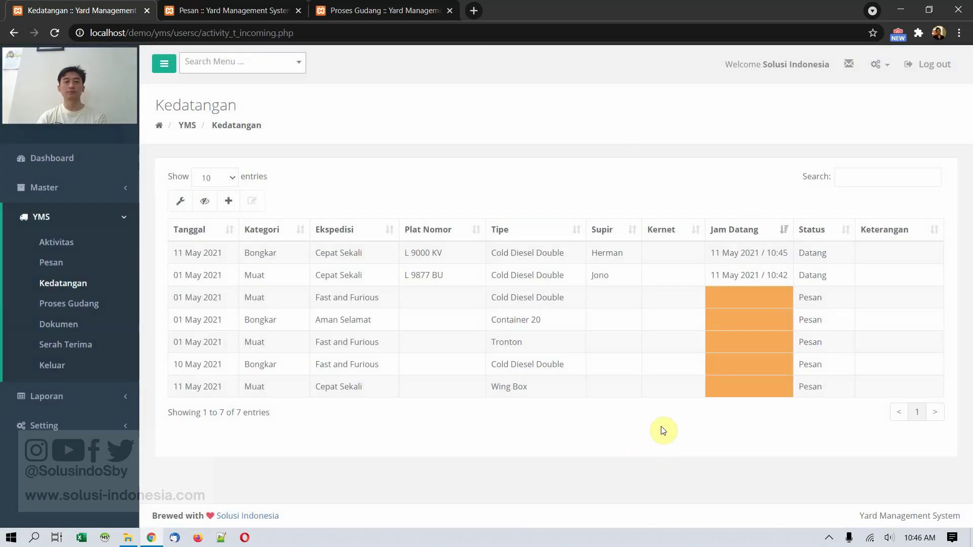
- Check the two arrived Cepat Sekali trucks in Kedatangan and in the refreshed Pesan list, ending on the Kedatangan page
{"action": "left_click", "coordinate": [826, 254]}
{"action": "left_click", "coordinate": [824, 276]}
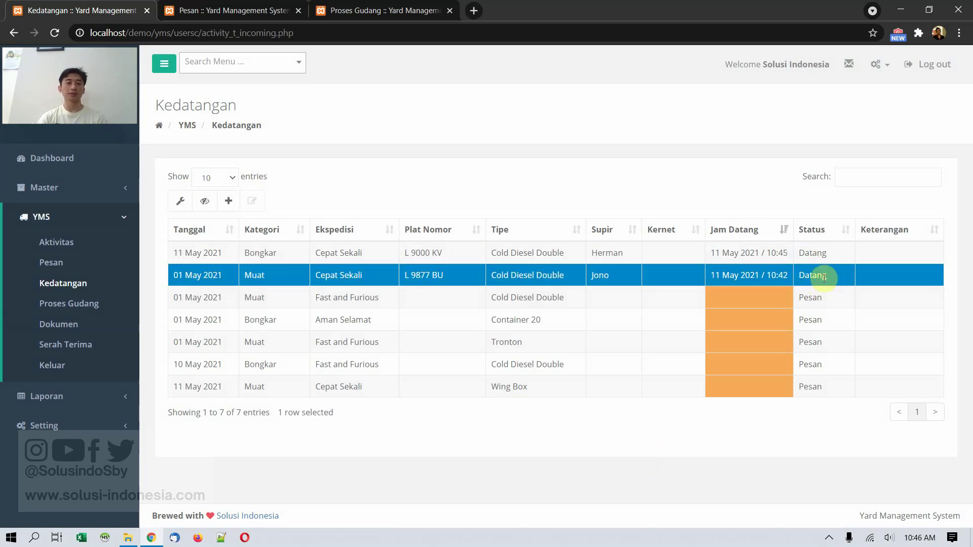
{"action": "left_click", "coordinate": [225, 11]}
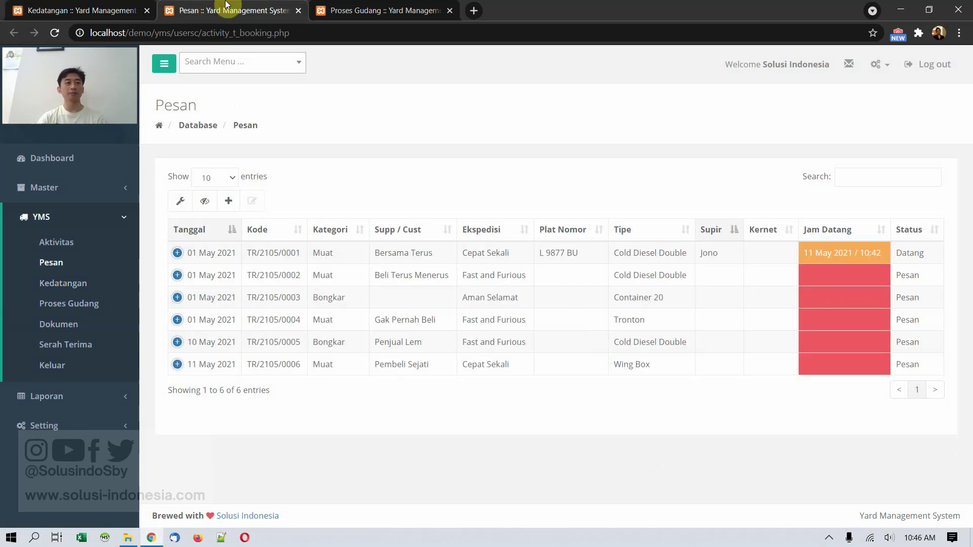
{"action": "left_click", "coordinate": [54, 33]}
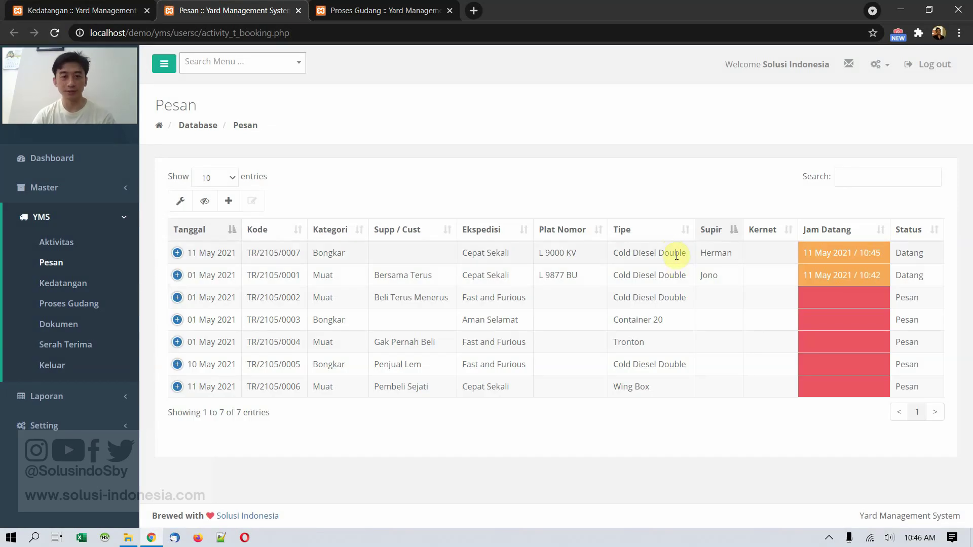
{"action": "left_click", "coordinate": [76, 10]}
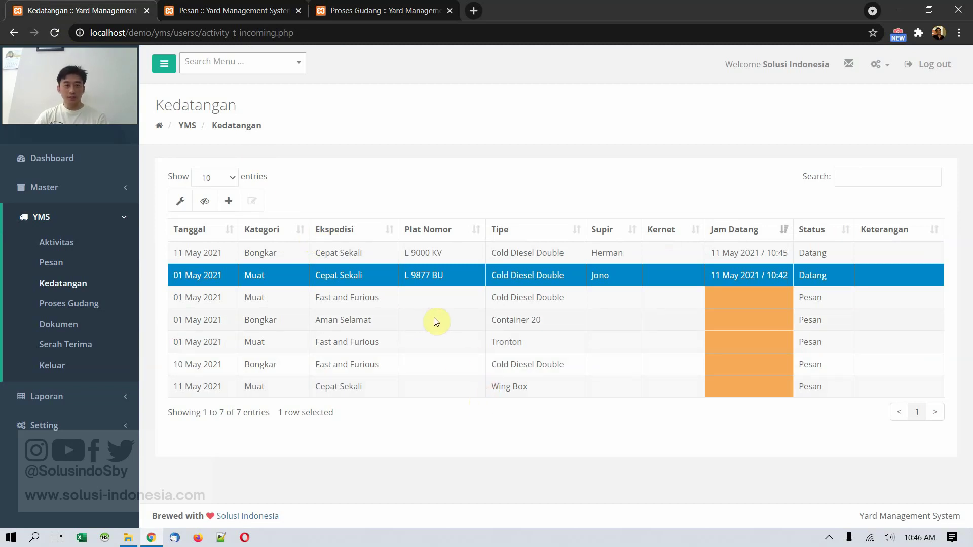
{"action": "left_click", "coordinate": [536, 260]}
{"action": "left_click", "coordinate": [532, 276]}
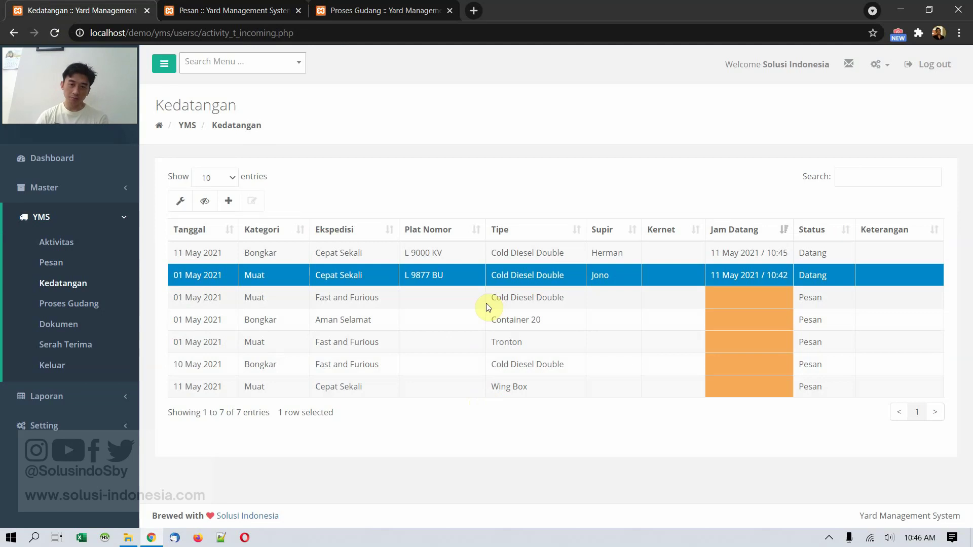
{"action": "left_click", "coordinate": [523, 251]}
{"action": "left_click", "coordinate": [527, 272]}
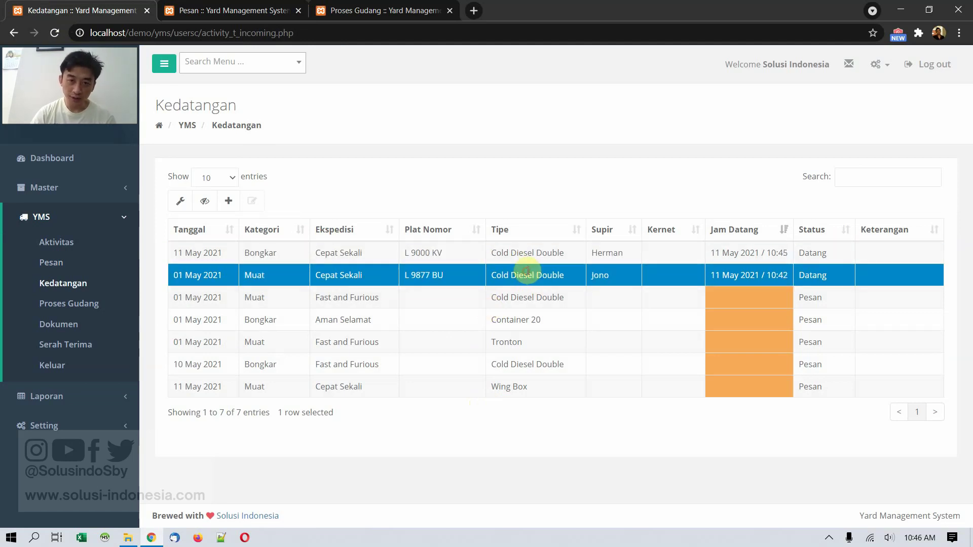
{"action": "left_click", "coordinate": [527, 254]}
{"action": "left_click", "coordinate": [534, 272]}
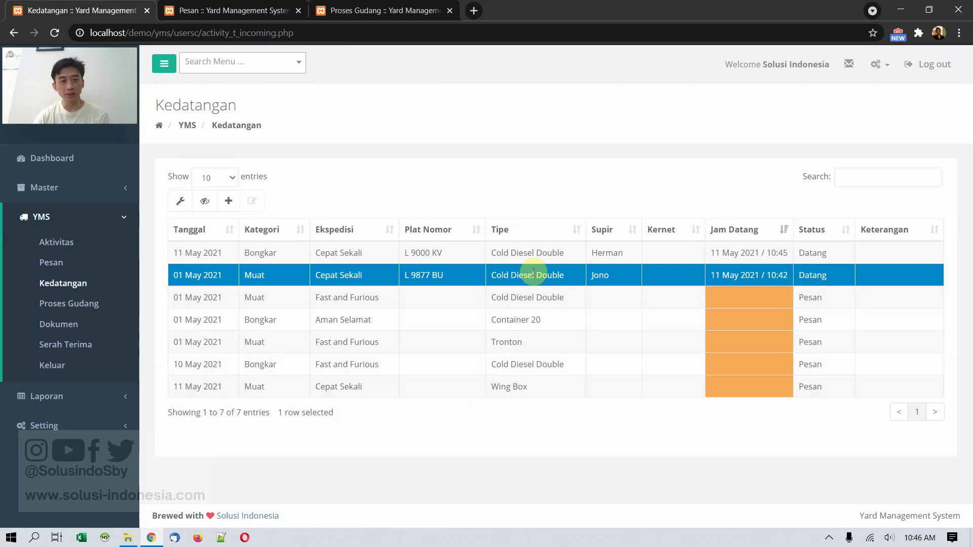
- View the Aktivitas page in a new browser tab and examine the Detail entries of the two 11 May Cepat Sekali vehicles
{"action": "right_click", "coordinate": [60, 243]}
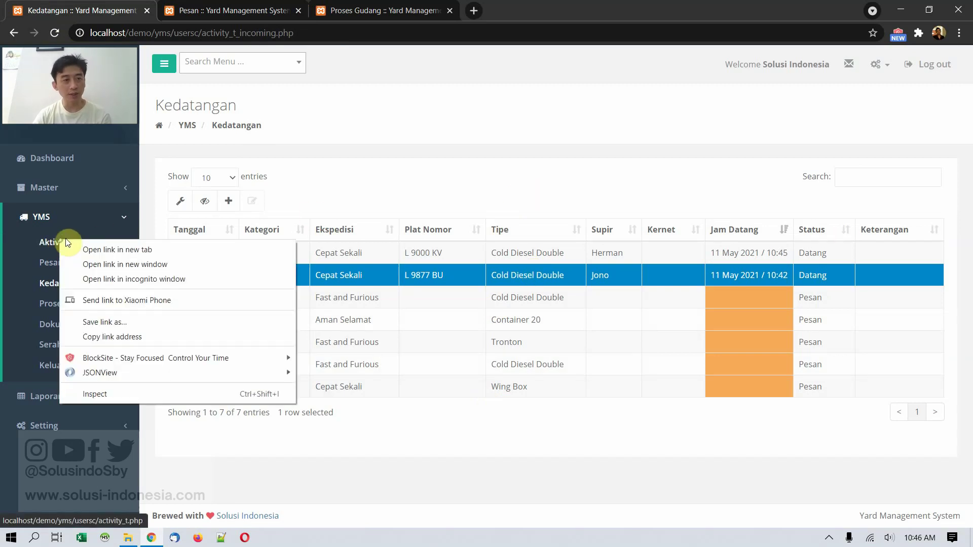
{"action": "left_click", "coordinate": [91, 248]}
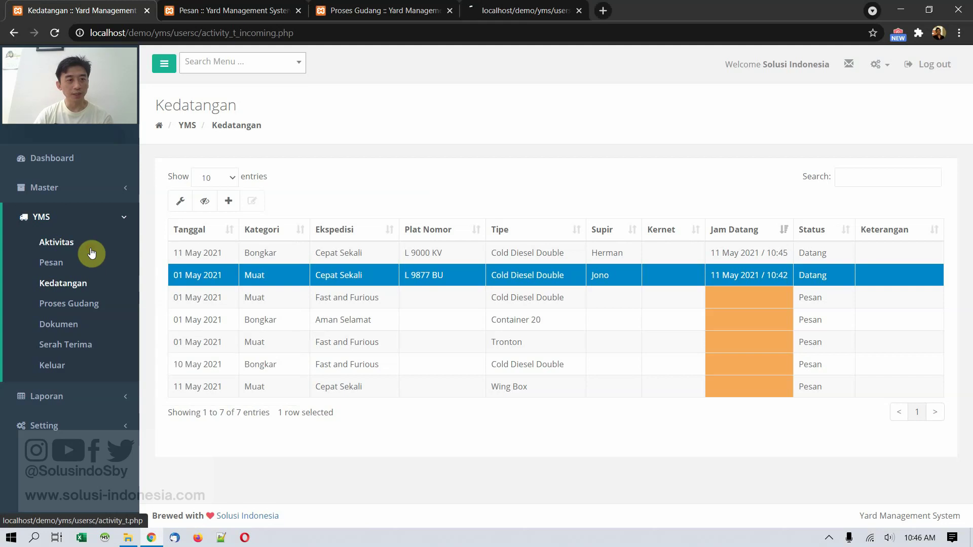
{"action": "left_click", "coordinate": [557, 11]}
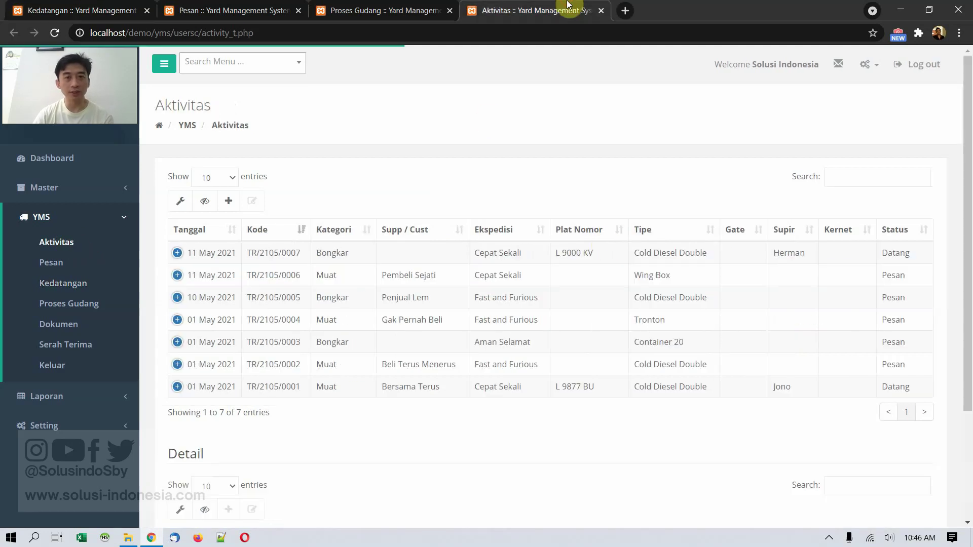
{"action": "scroll", "coordinate": [646, 280], "scroll_direction": "down", "scroll_amount": 1}
{"action": "scroll", "coordinate": [646, 280], "scroll_direction": "down", "scroll_amount": 2}
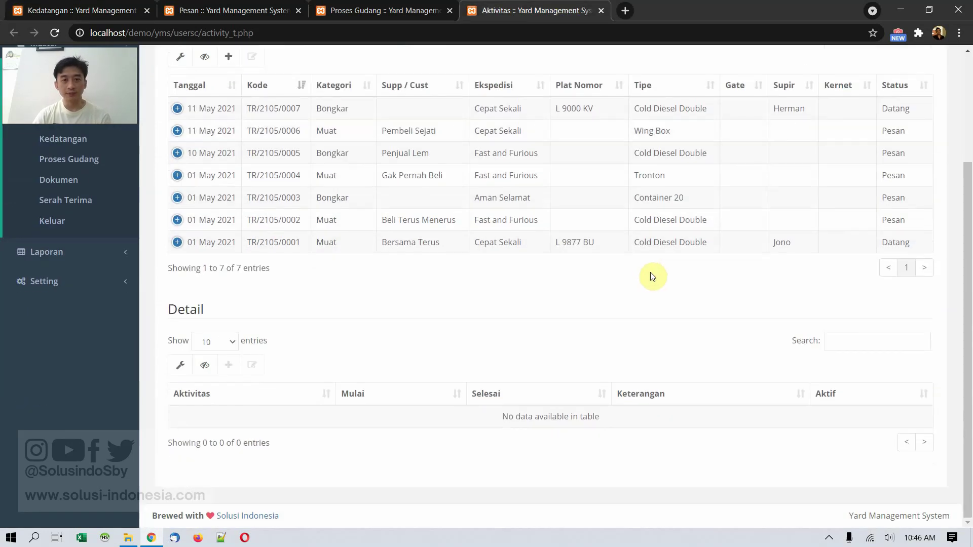
{"action": "left_click", "coordinate": [729, 110]}
{"action": "left_click", "coordinate": [659, 132]}
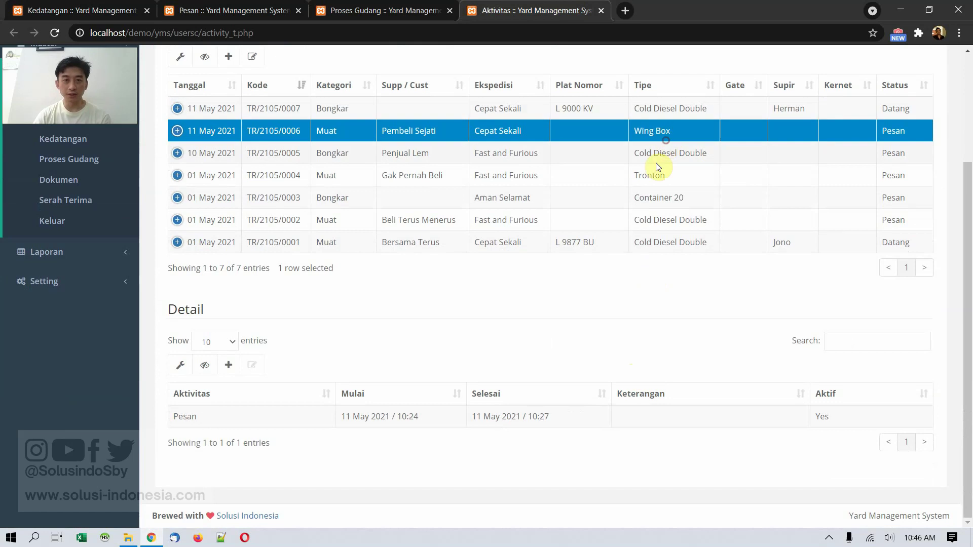
{"action": "scroll", "coordinate": [583, 309], "scroll_direction": "up", "scroll_amount": 3}
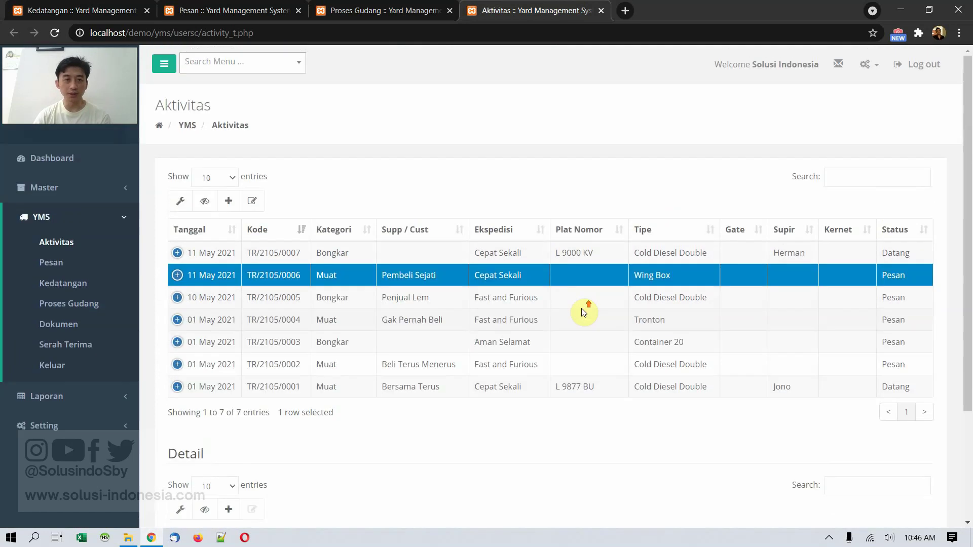
- Return to the Kedatangan list, then review the Dashboard's Bongkar and Muat status counts, process time charts and Kendaraan chart
{"action": "left_click", "coordinate": [128, 11]}
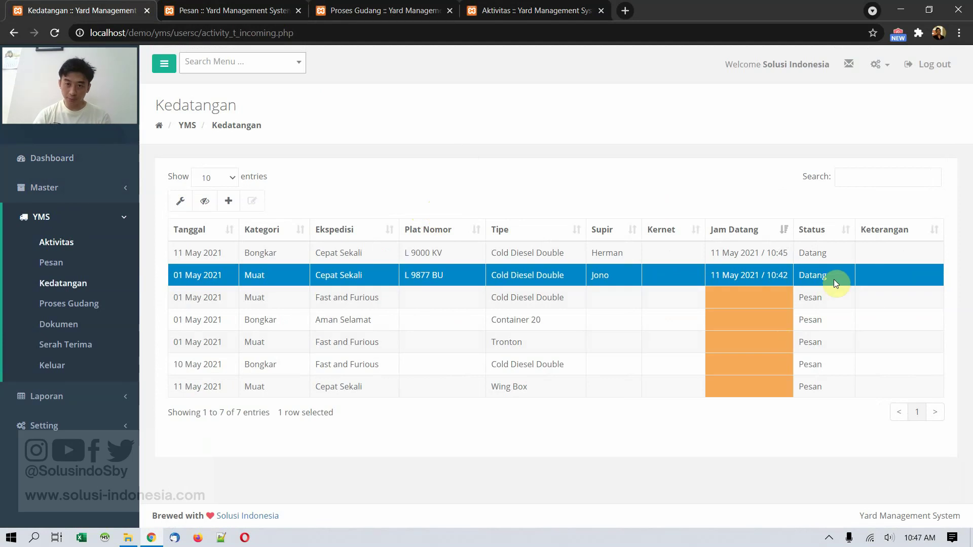
{"action": "left_click", "coordinate": [79, 164]}
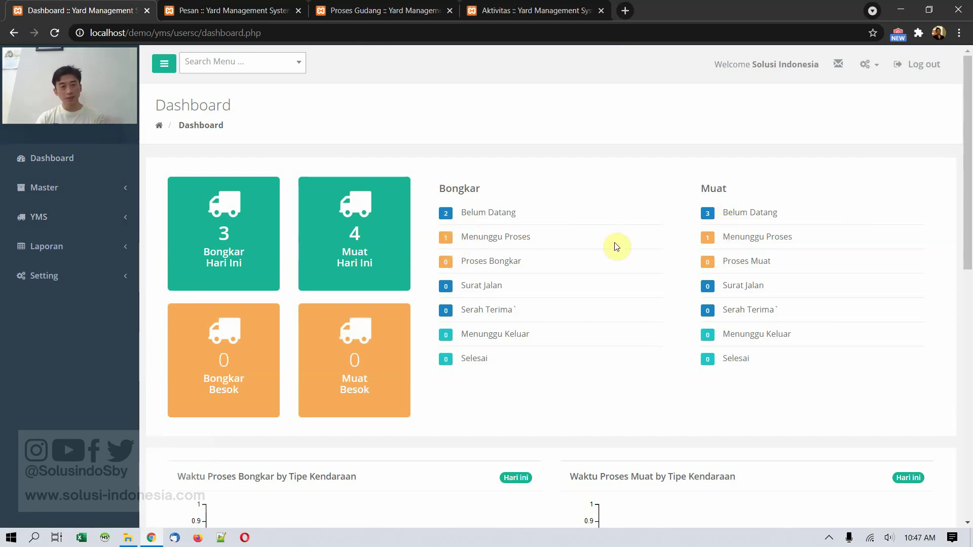
{"action": "left_click_drag", "start_coordinate": [444, 241], "coordinate": [565, 243]}
{"action": "left_click", "coordinate": [567, 242]}
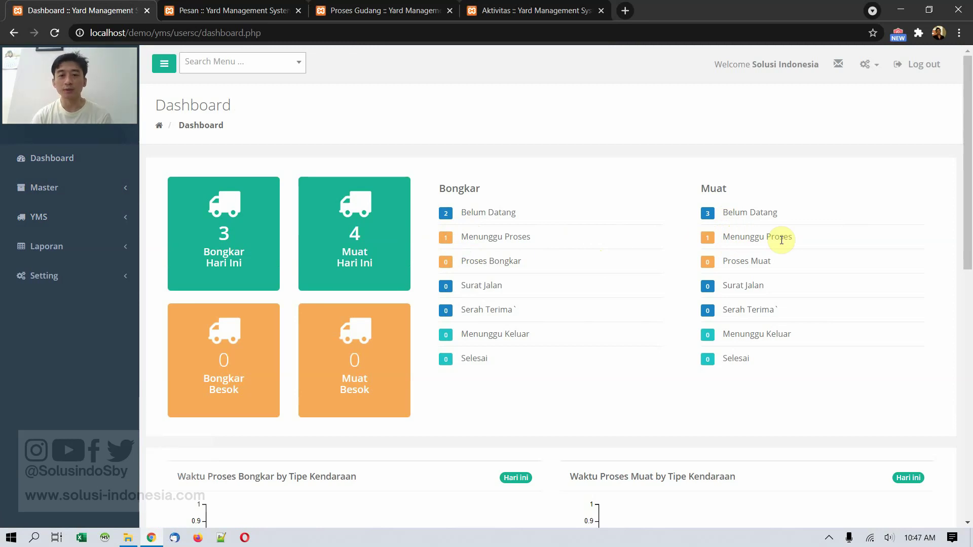
{"action": "scroll", "coordinate": [781, 241], "scroll_direction": "down", "scroll_amount": 8}
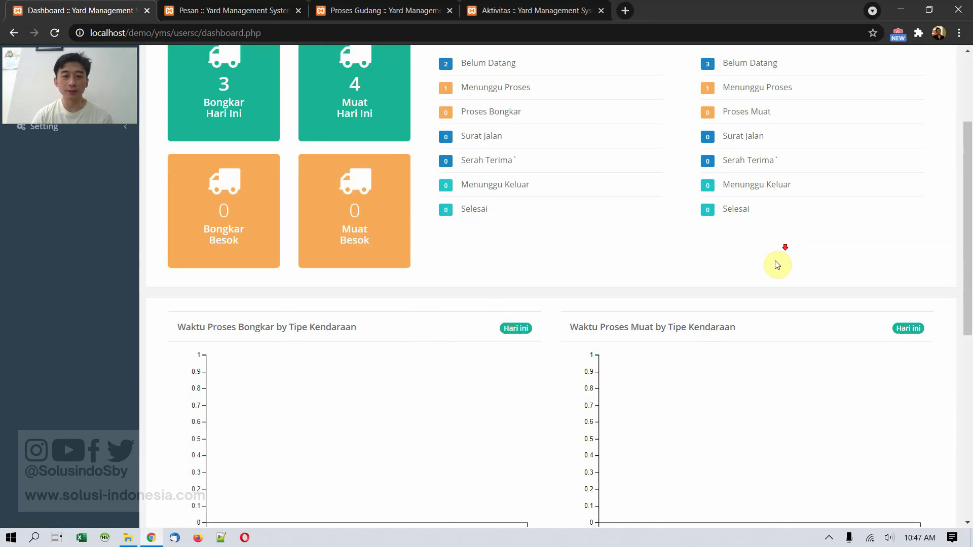
{"action": "scroll", "coordinate": [778, 264], "scroll_direction": "down", "scroll_amount": 3}
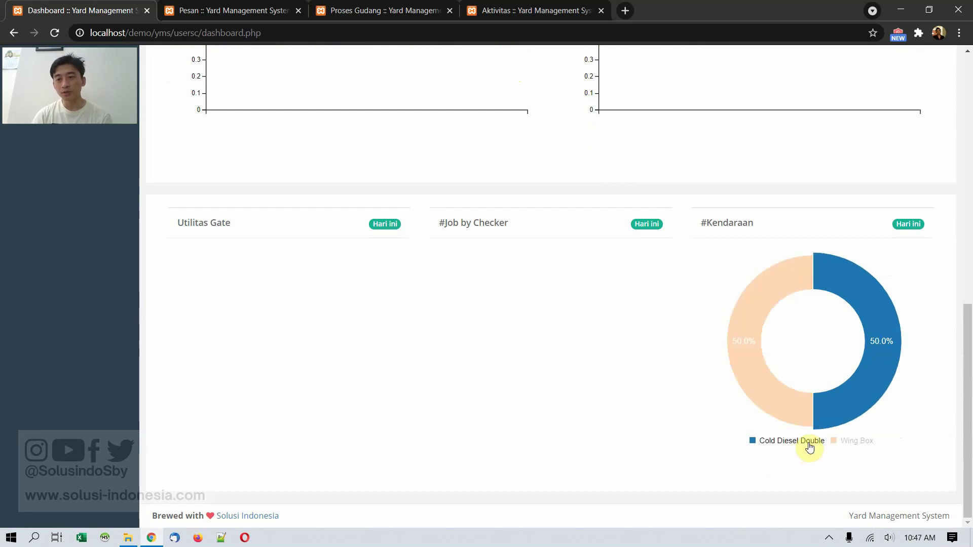
{"action": "scroll", "coordinate": [648, 428], "scroll_direction": "up", "scroll_amount": 6}
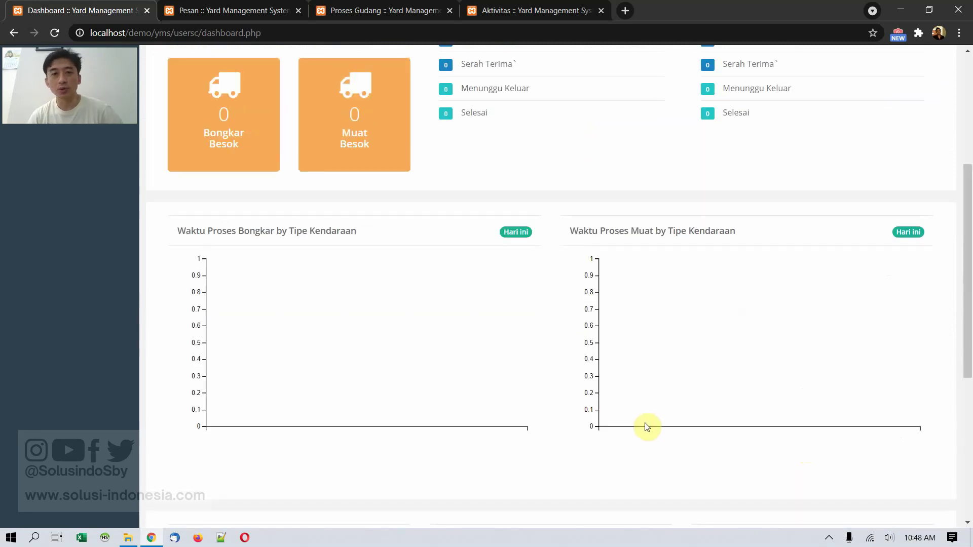
{"action": "scroll", "coordinate": [646, 427], "scroll_direction": "up", "scroll_amount": 4}
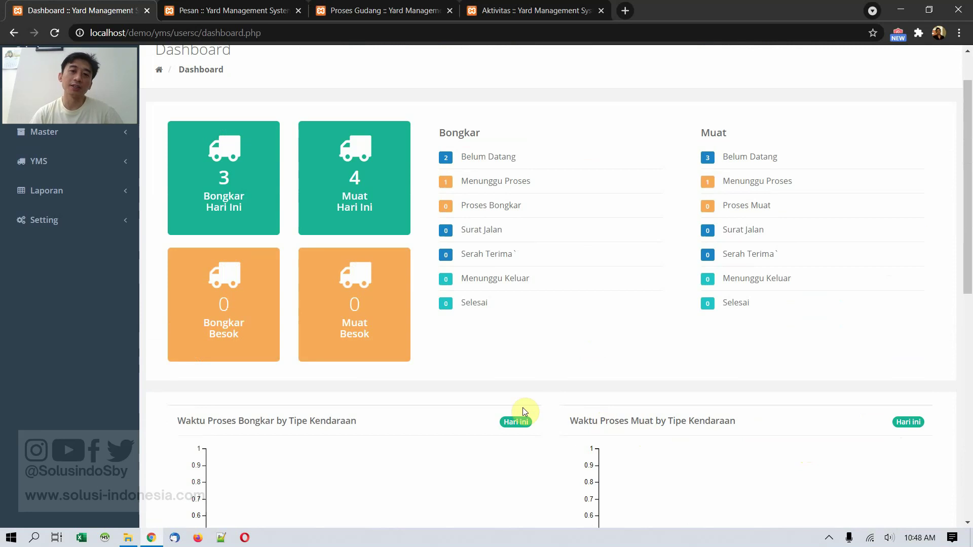
{"action": "scroll", "coordinate": [523, 409], "scroll_direction": "up", "scroll_amount": 1}
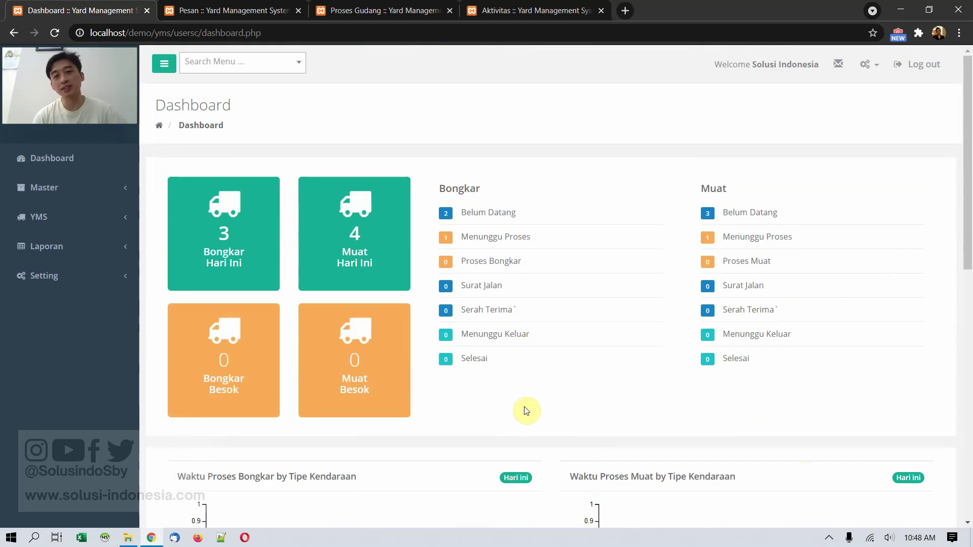
{"action": "left_click", "coordinate": [71, 256]}
{"action": "right_click", "coordinate": [71, 273]}
{"action": "left_click", "coordinate": [114, 278]}
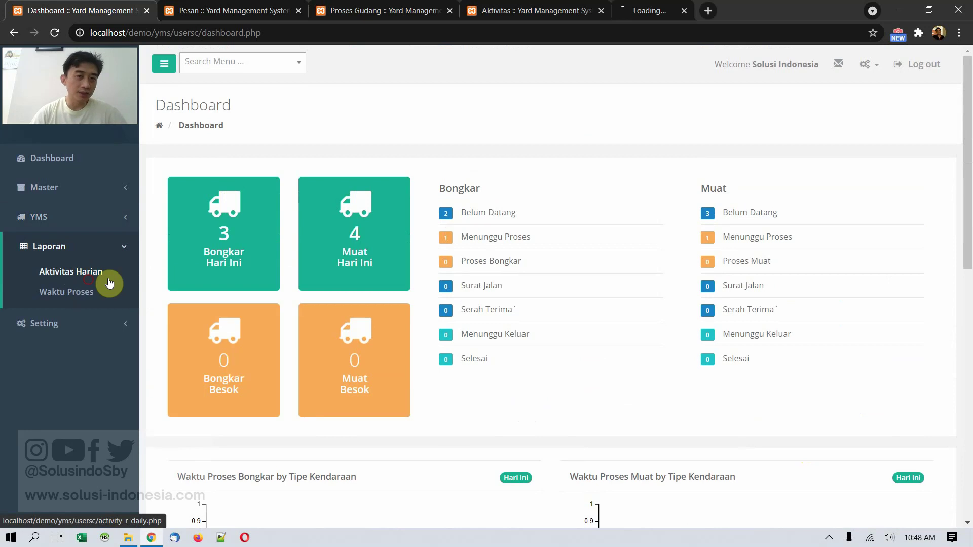
{"action": "left_click", "coordinate": [702, 6]}
{"action": "scroll", "coordinate": [623, 198], "scroll_direction": "down", "scroll_amount": 3}
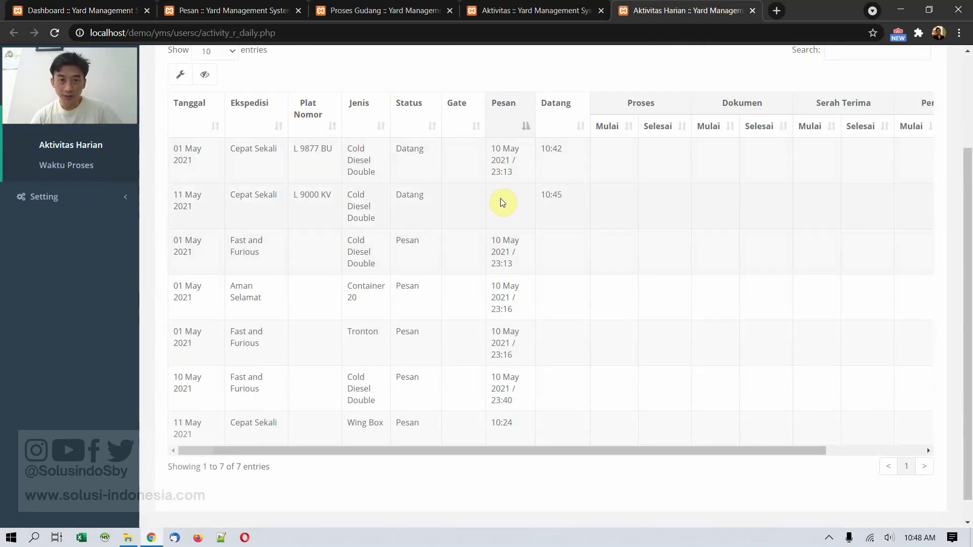
{"action": "left_click", "coordinate": [181, 201]}
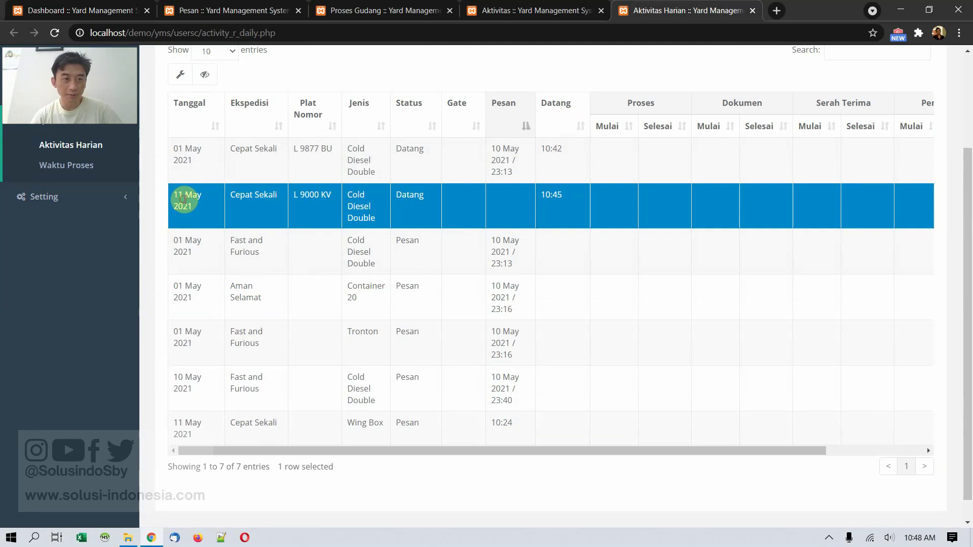
{"action": "left_click", "coordinate": [577, 196]}
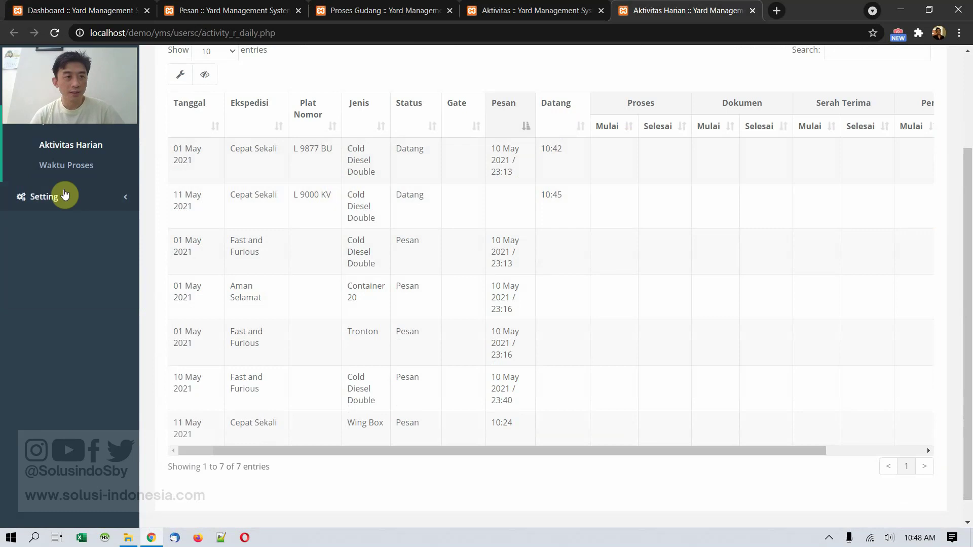
- Examine the arrived trucks' waiting times in the Waktu Proses report, and return to the Dashboard
{"action": "left_click", "coordinate": [80, 167]}
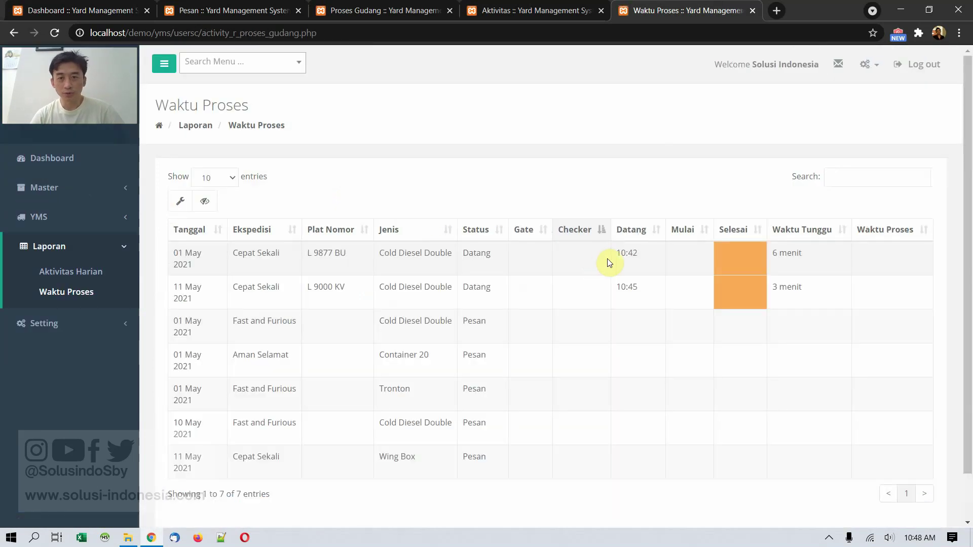
{"action": "scroll", "coordinate": [815, 247], "scroll_direction": "down", "scroll_amount": 1}
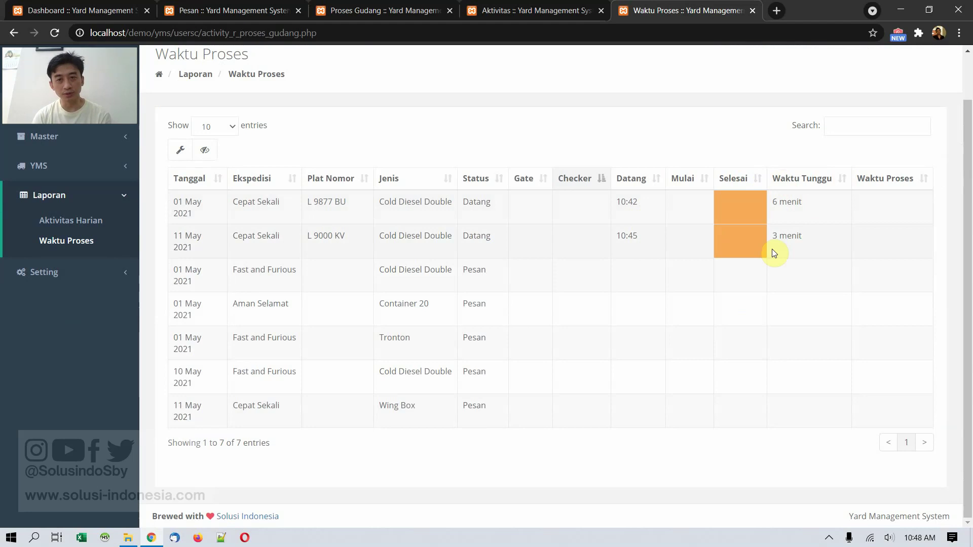
{"action": "left_click", "coordinate": [76, 10]}
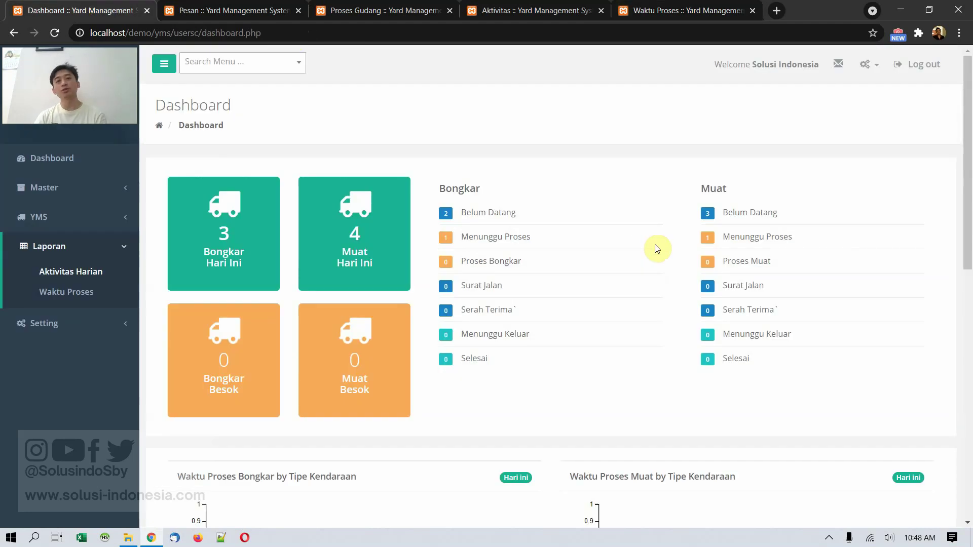